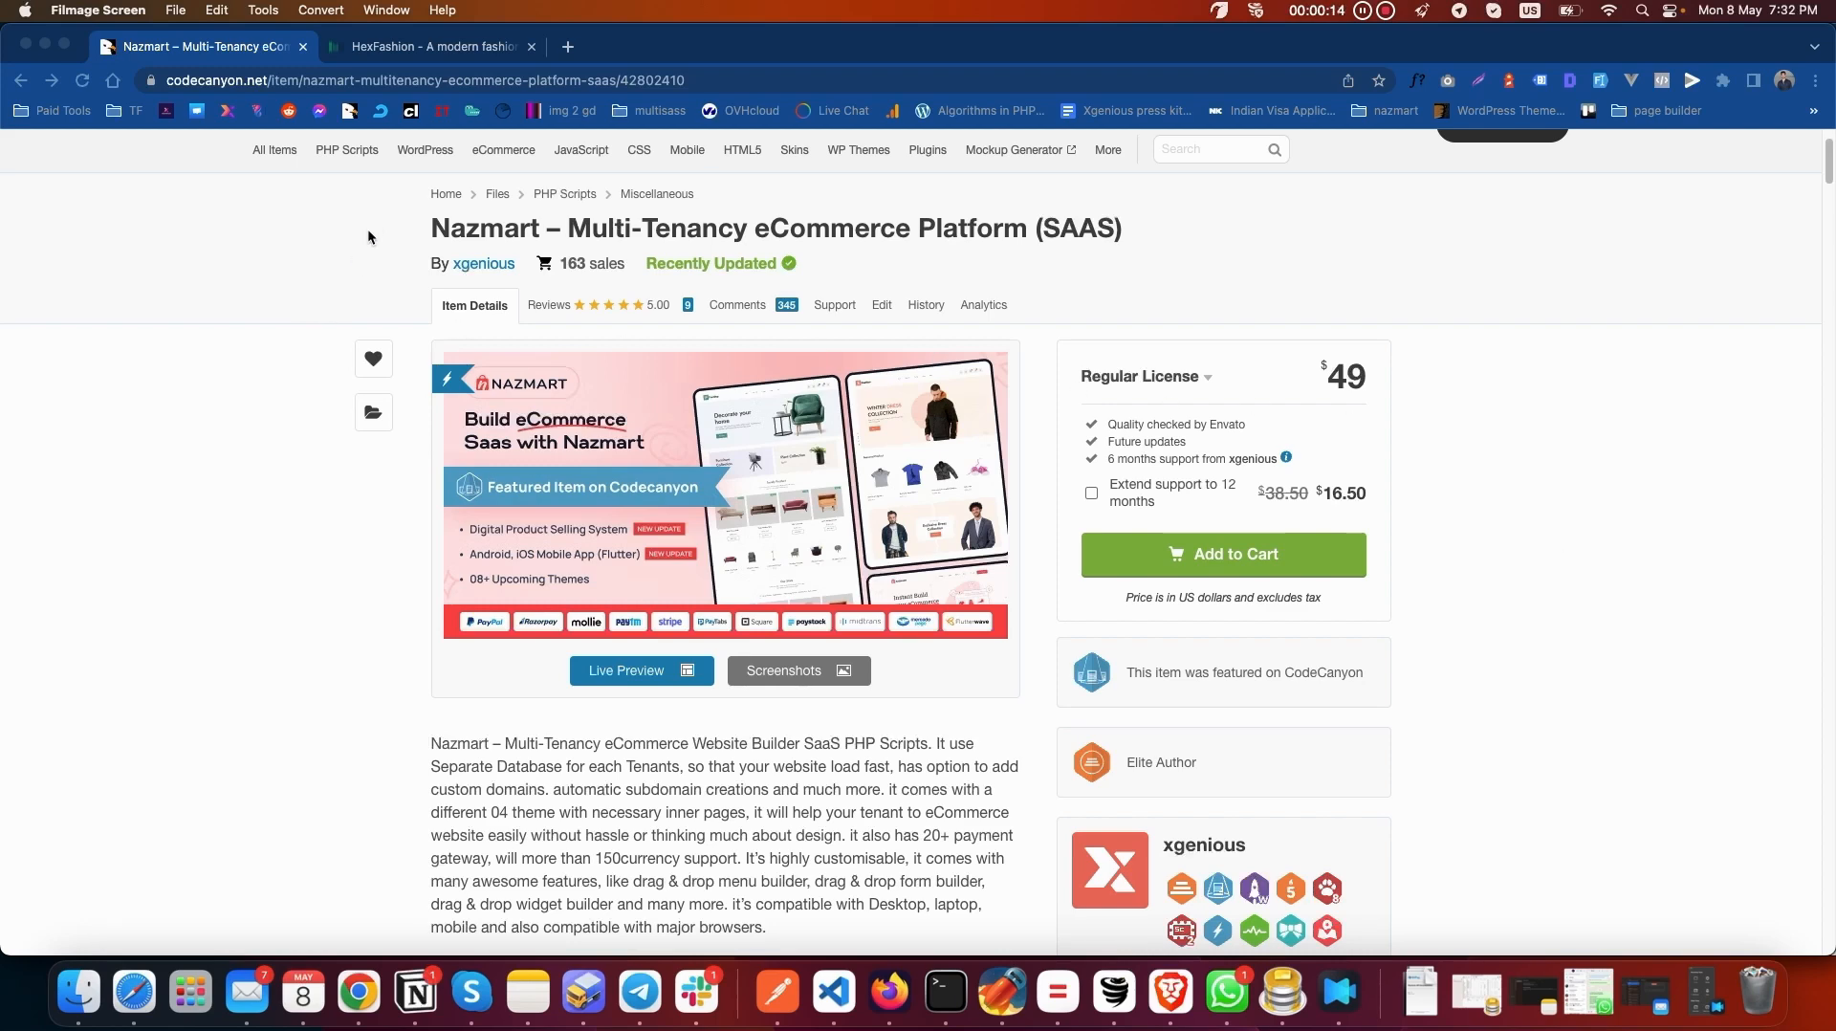
Switch to the store site's tab, go to ebook.nazmart.test/admin and sign in with the prefilled admin credentials
{"action": "left_click", "coordinate": [397, 48]}
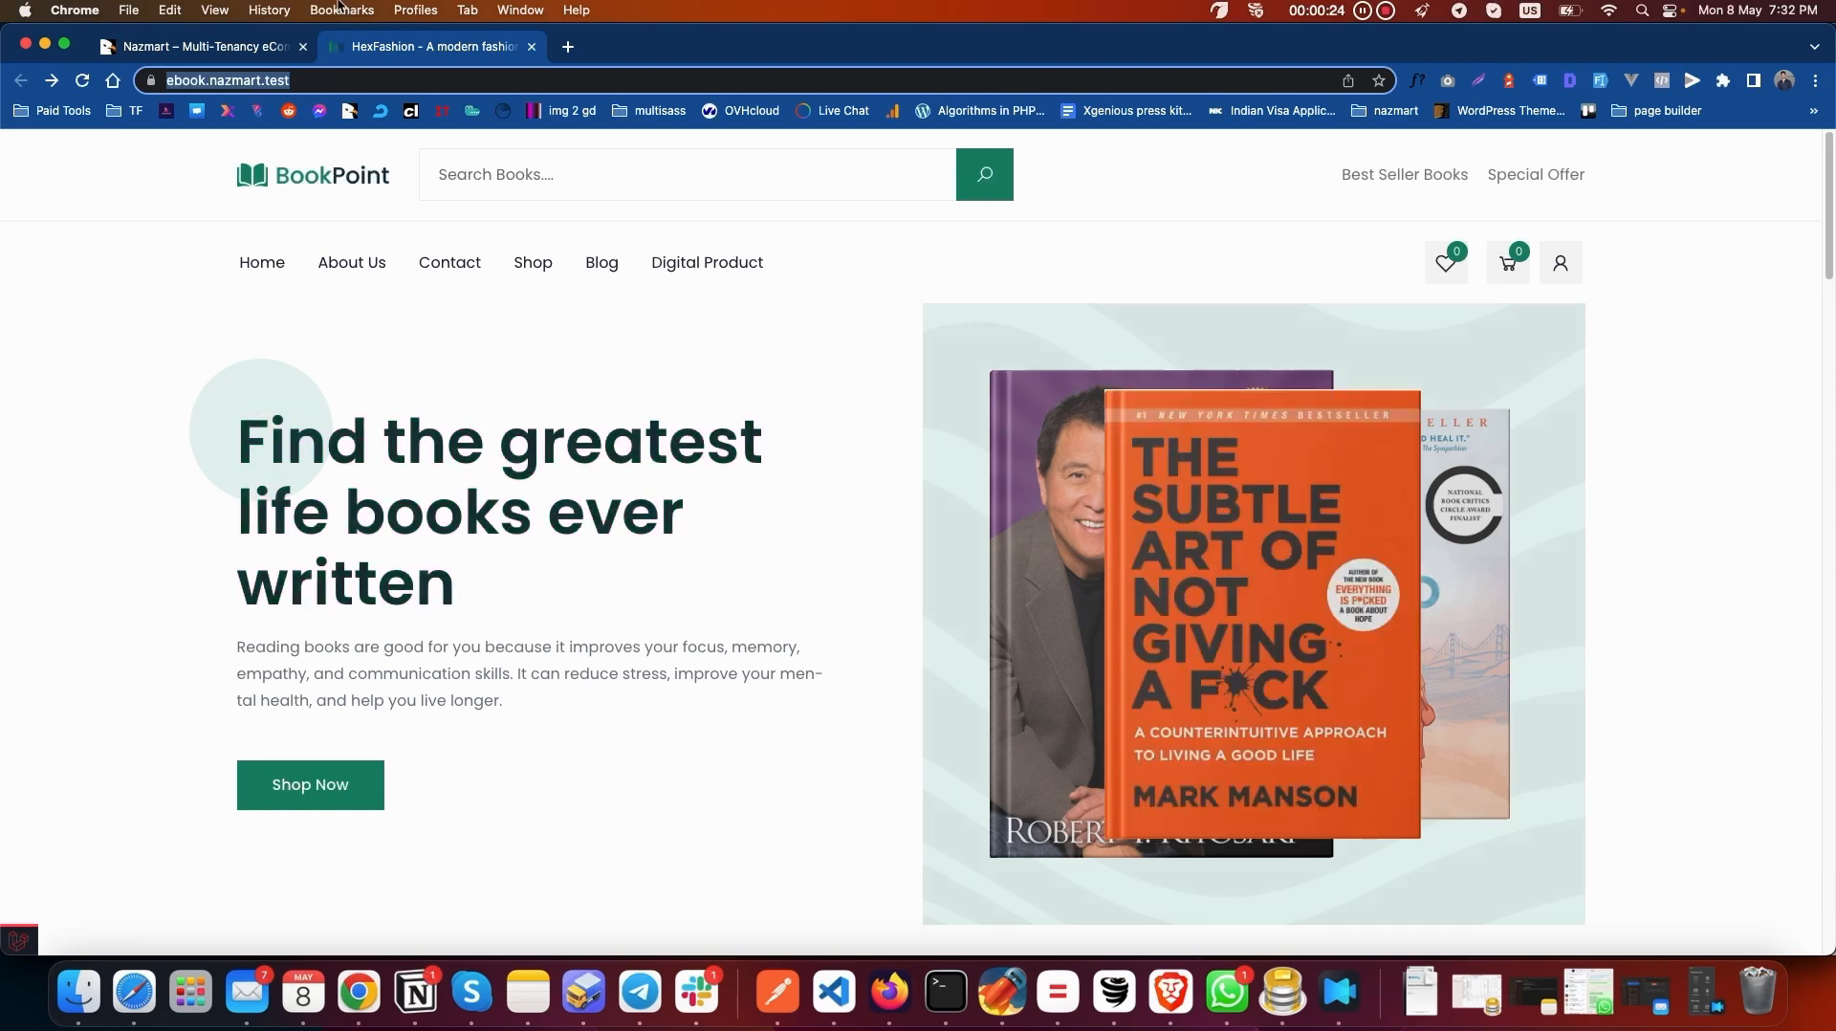
{"action": "left_click", "coordinate": [361, 85]}
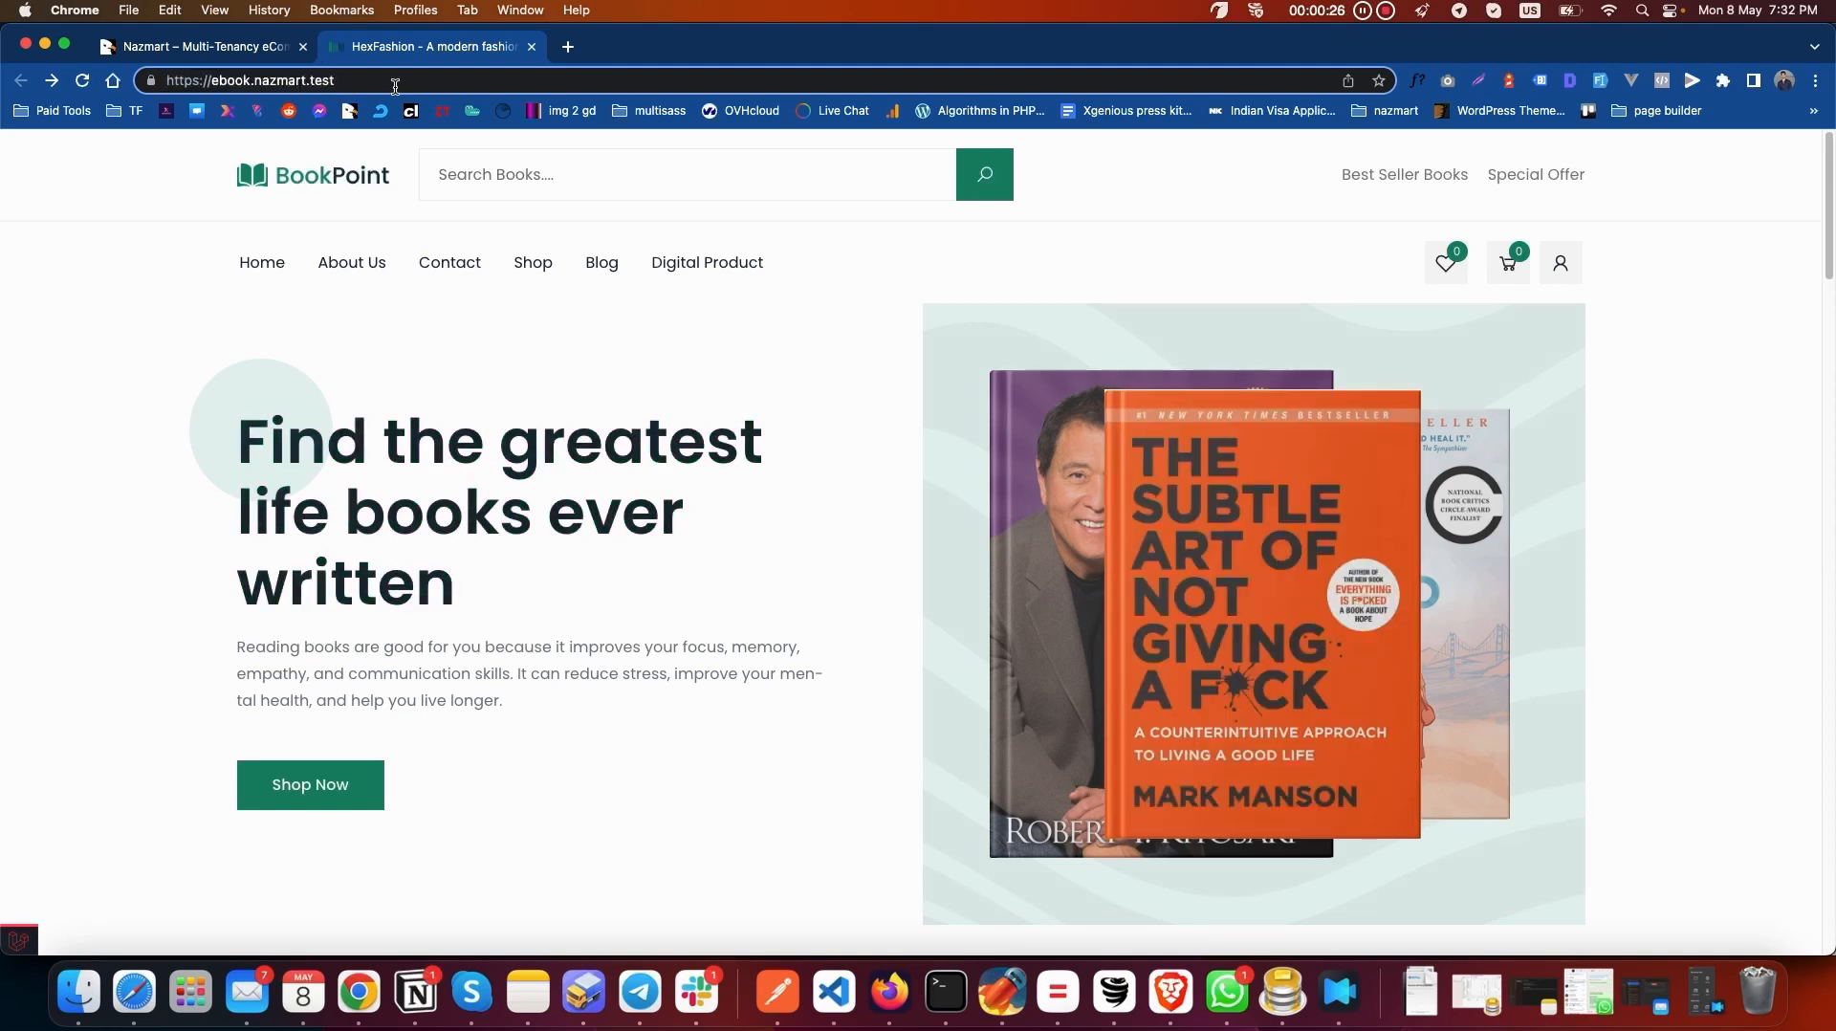
{"action": "type", "text": "/admin"}
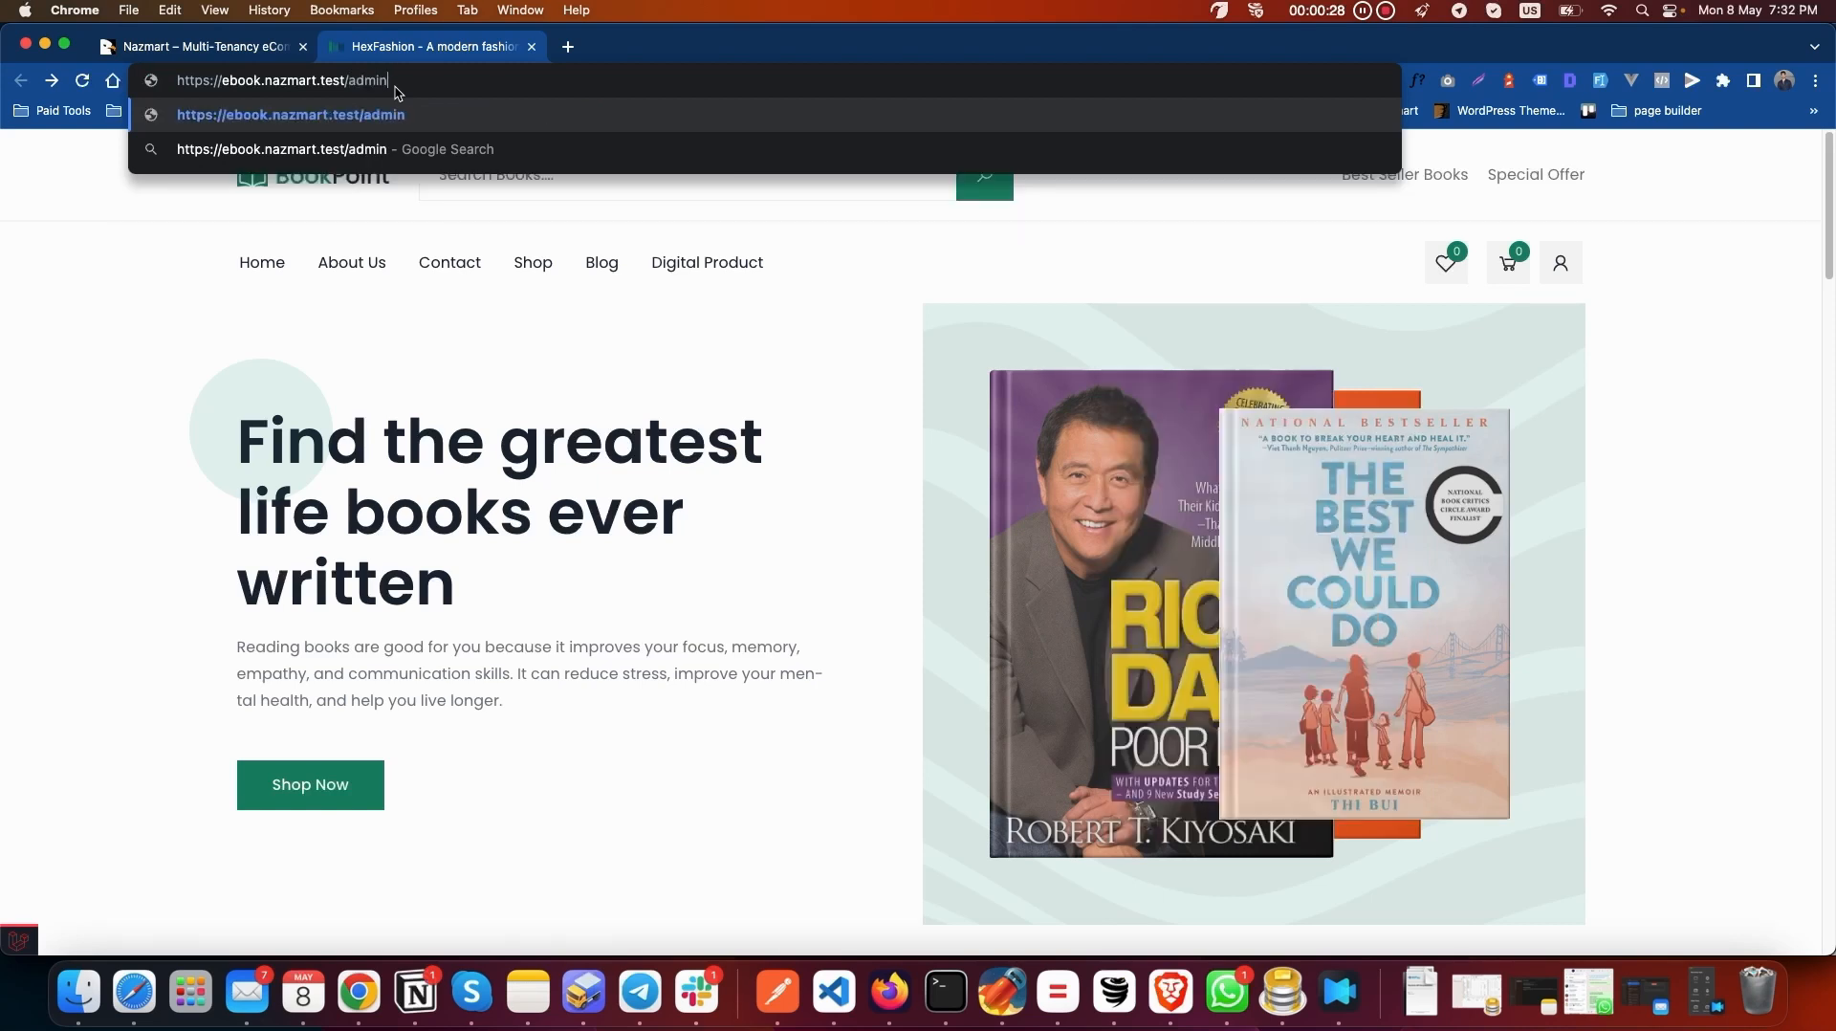
{"action": "key", "text": "Return"}
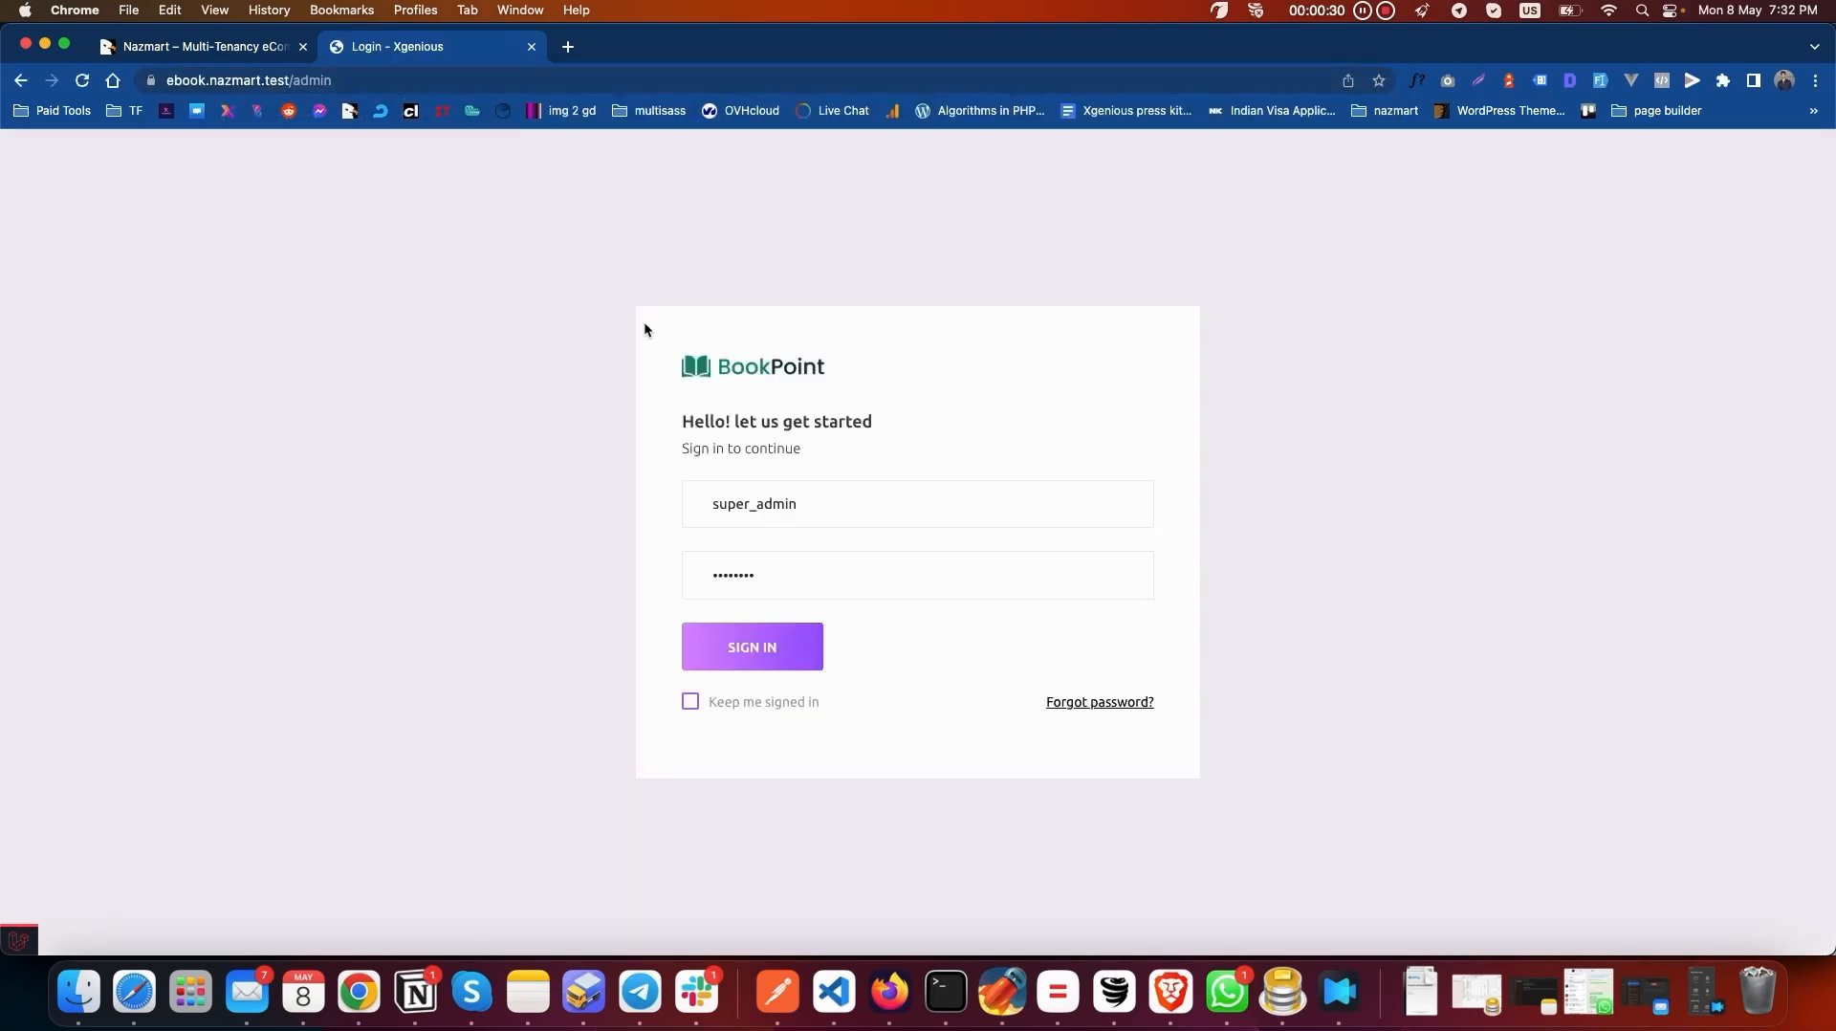
{"action": "left_click", "coordinate": [732, 649]}
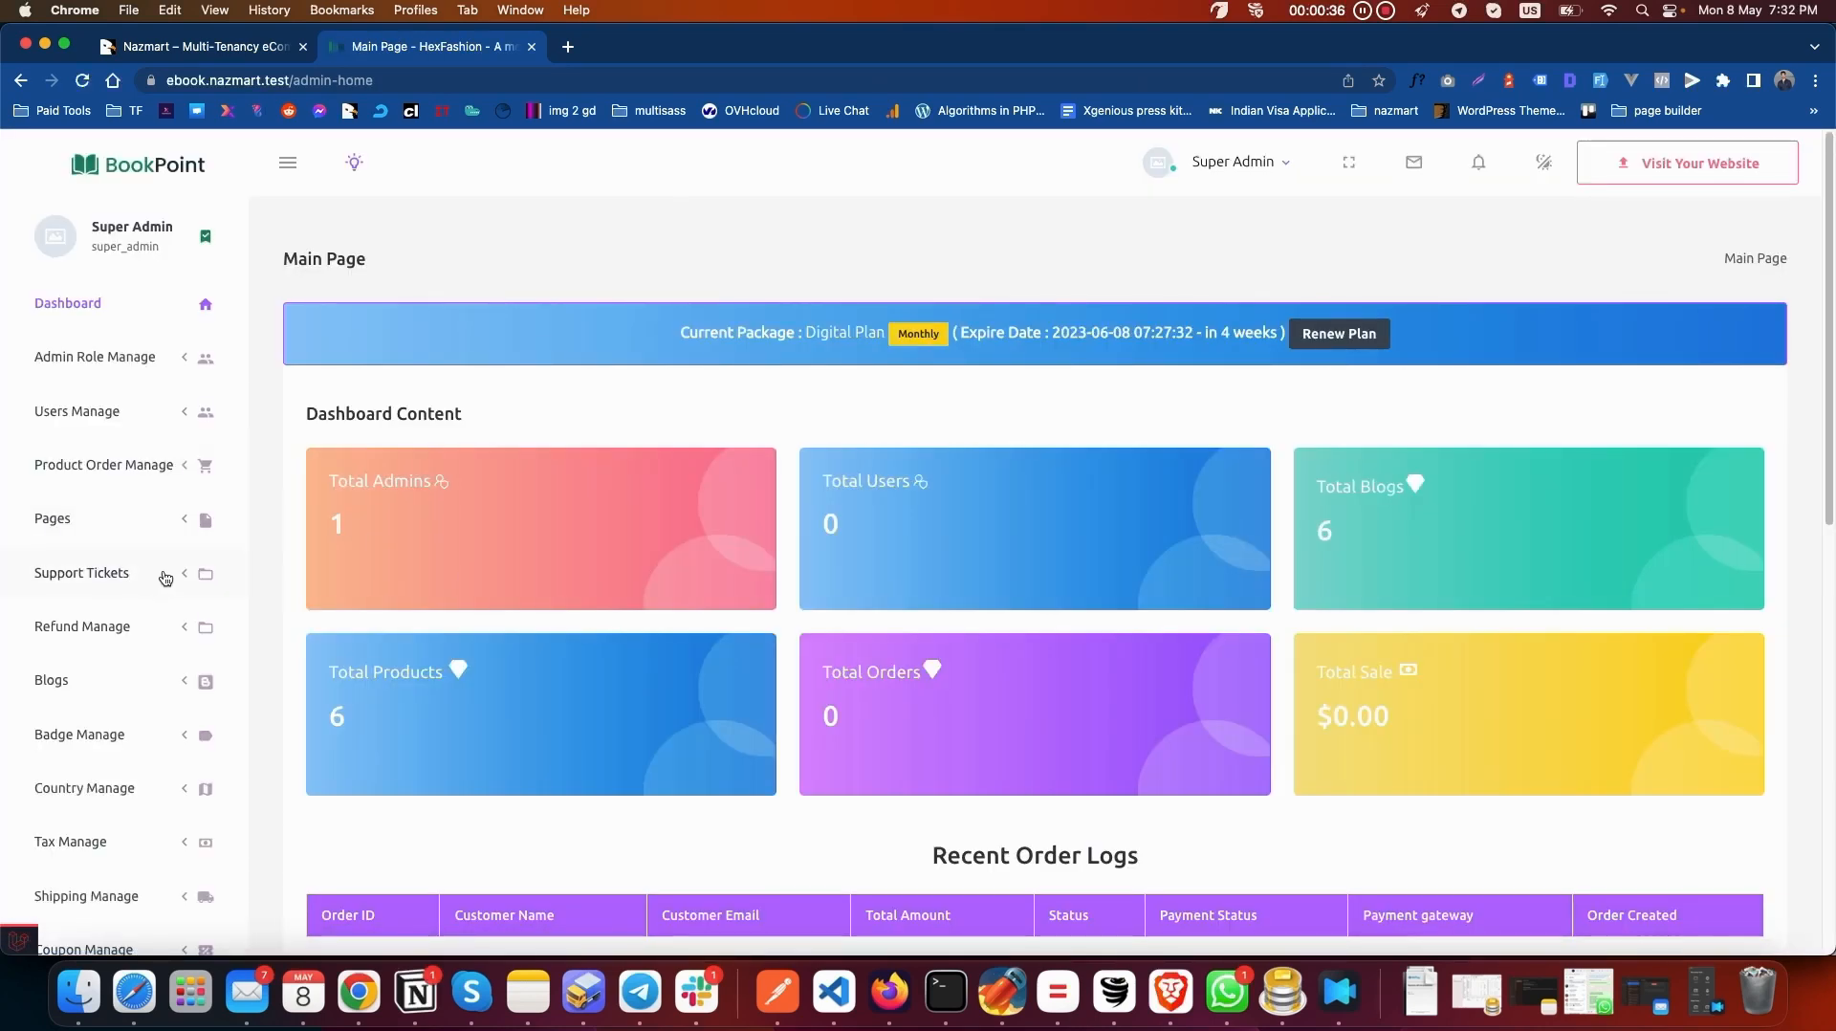
Open the list of all digital products in the store admin
{"action": "scroll", "coordinate": [163, 577], "scroll_direction": "down", "scroll_amount": 3}
{"action": "scroll", "coordinate": [164, 577], "scroll_direction": "down", "scroll_amount": 10}
{"action": "left_click", "coordinate": [148, 544]}
{"action": "left_click", "coordinate": [110, 585]}
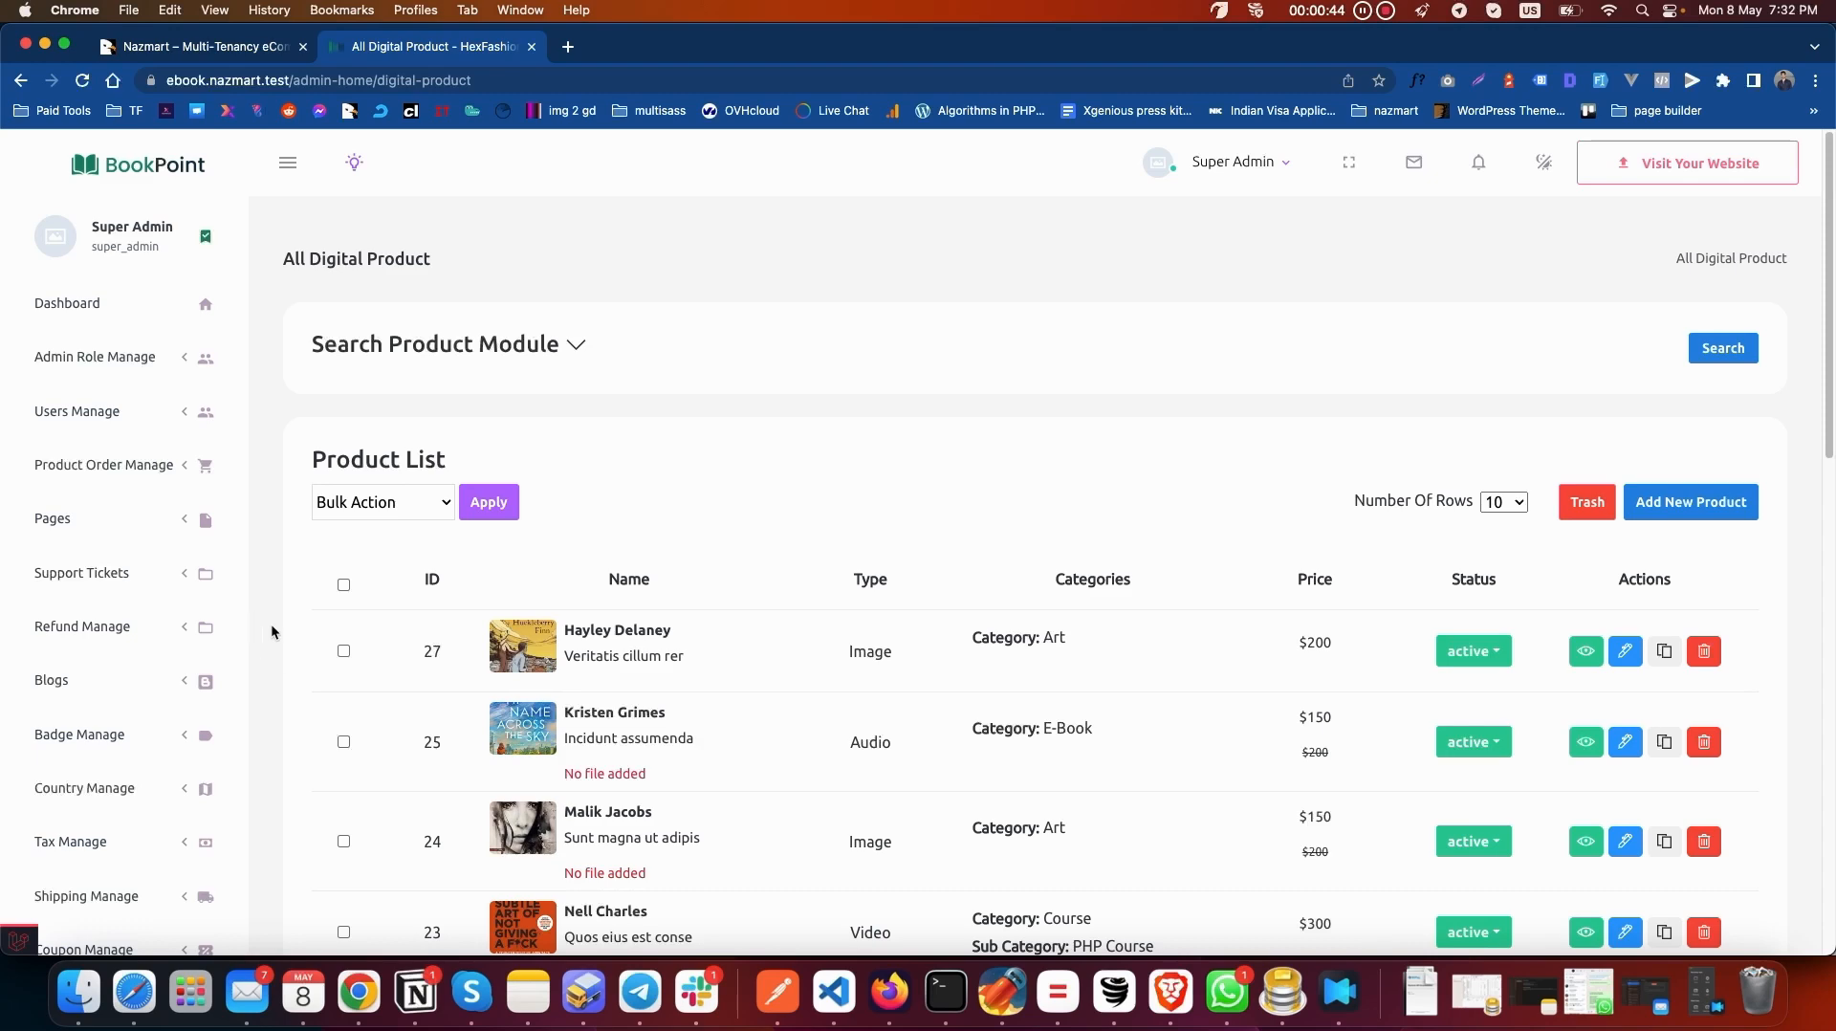
Open the digital products' Product List Type page and review the existing types with their extensions
{"action": "scroll", "coordinate": [106, 658], "scroll_direction": "down", "scroll_amount": 10}
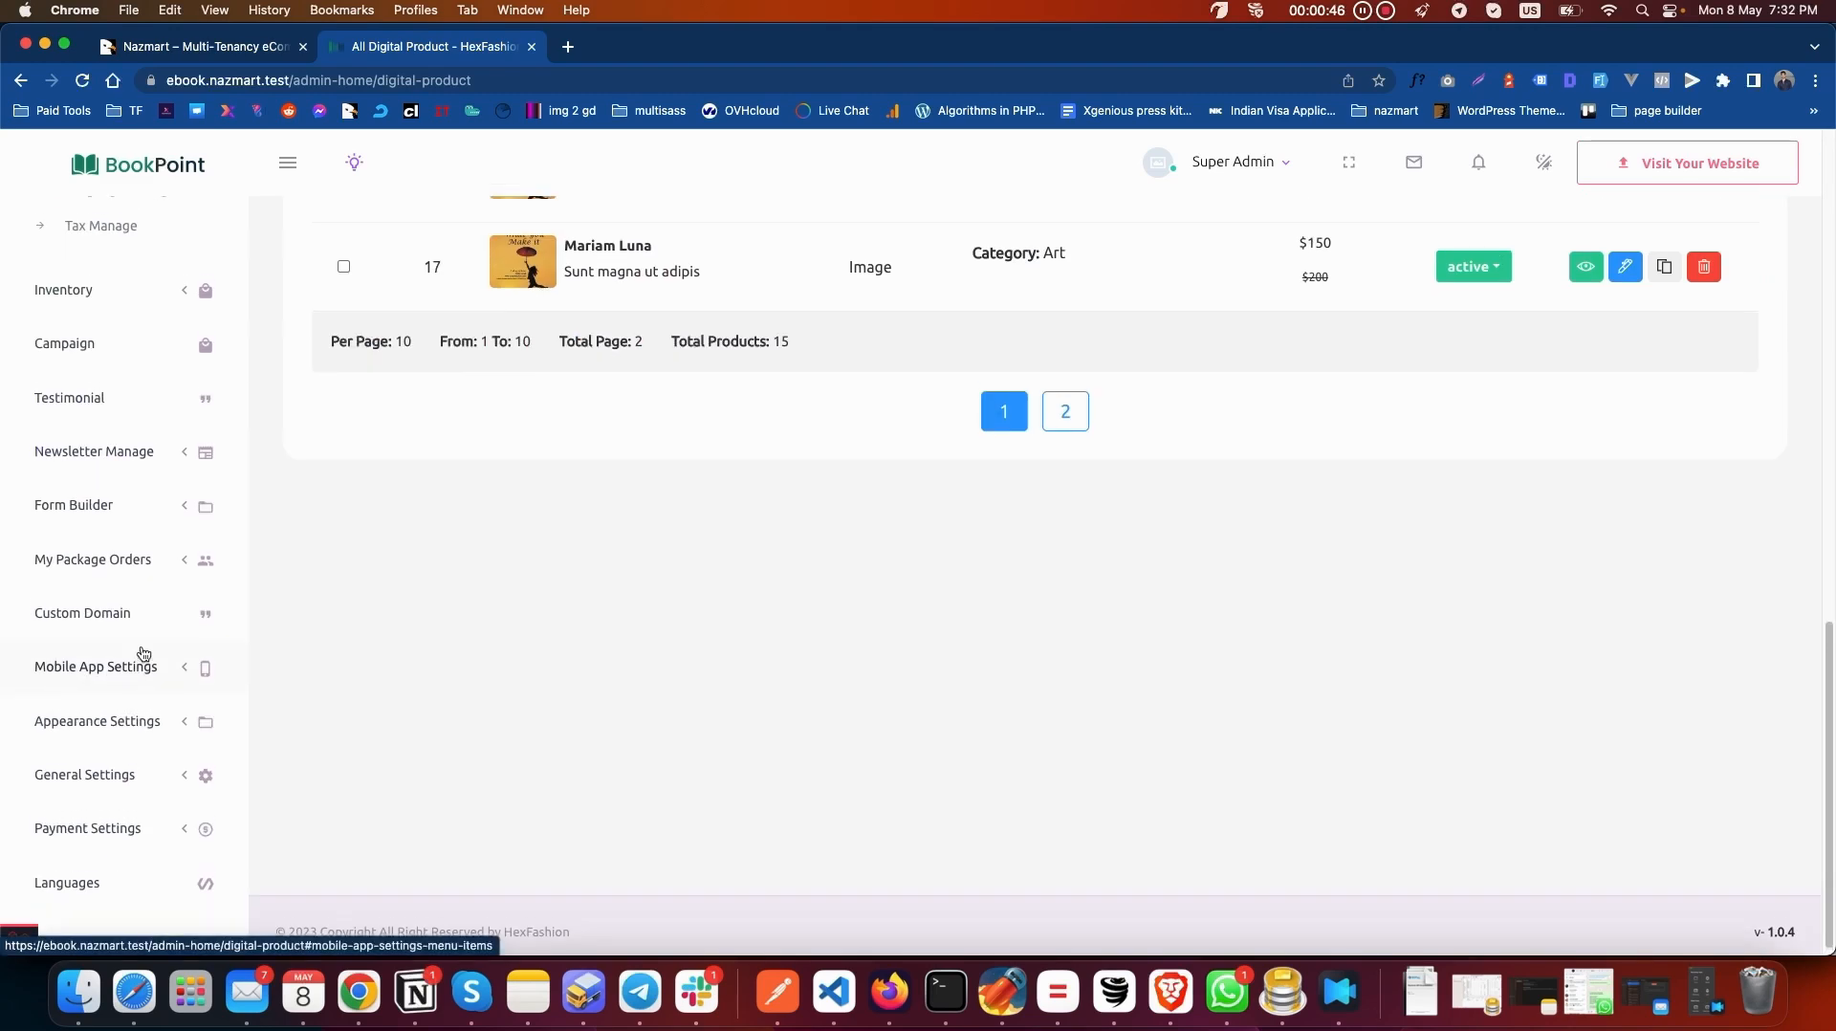
{"action": "scroll", "coordinate": [141, 660], "scroll_direction": "up", "scroll_amount": 5}
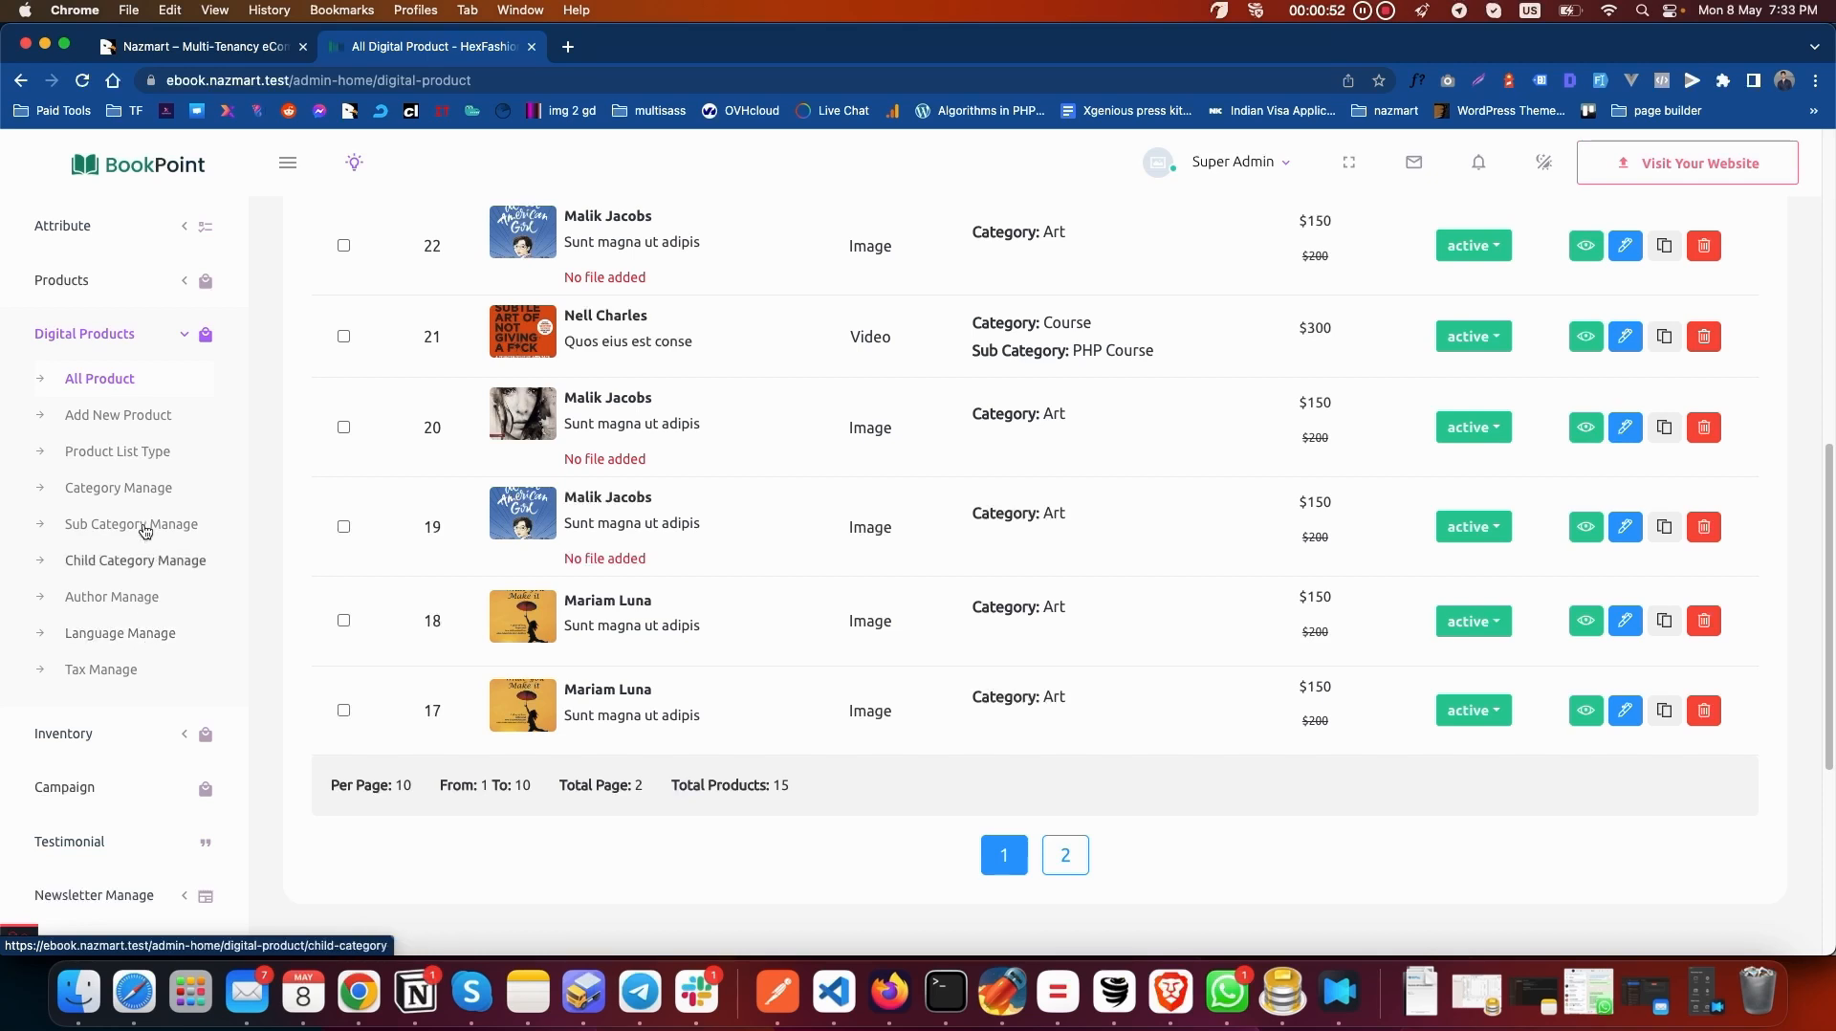
{"action": "left_click", "coordinate": [127, 464]}
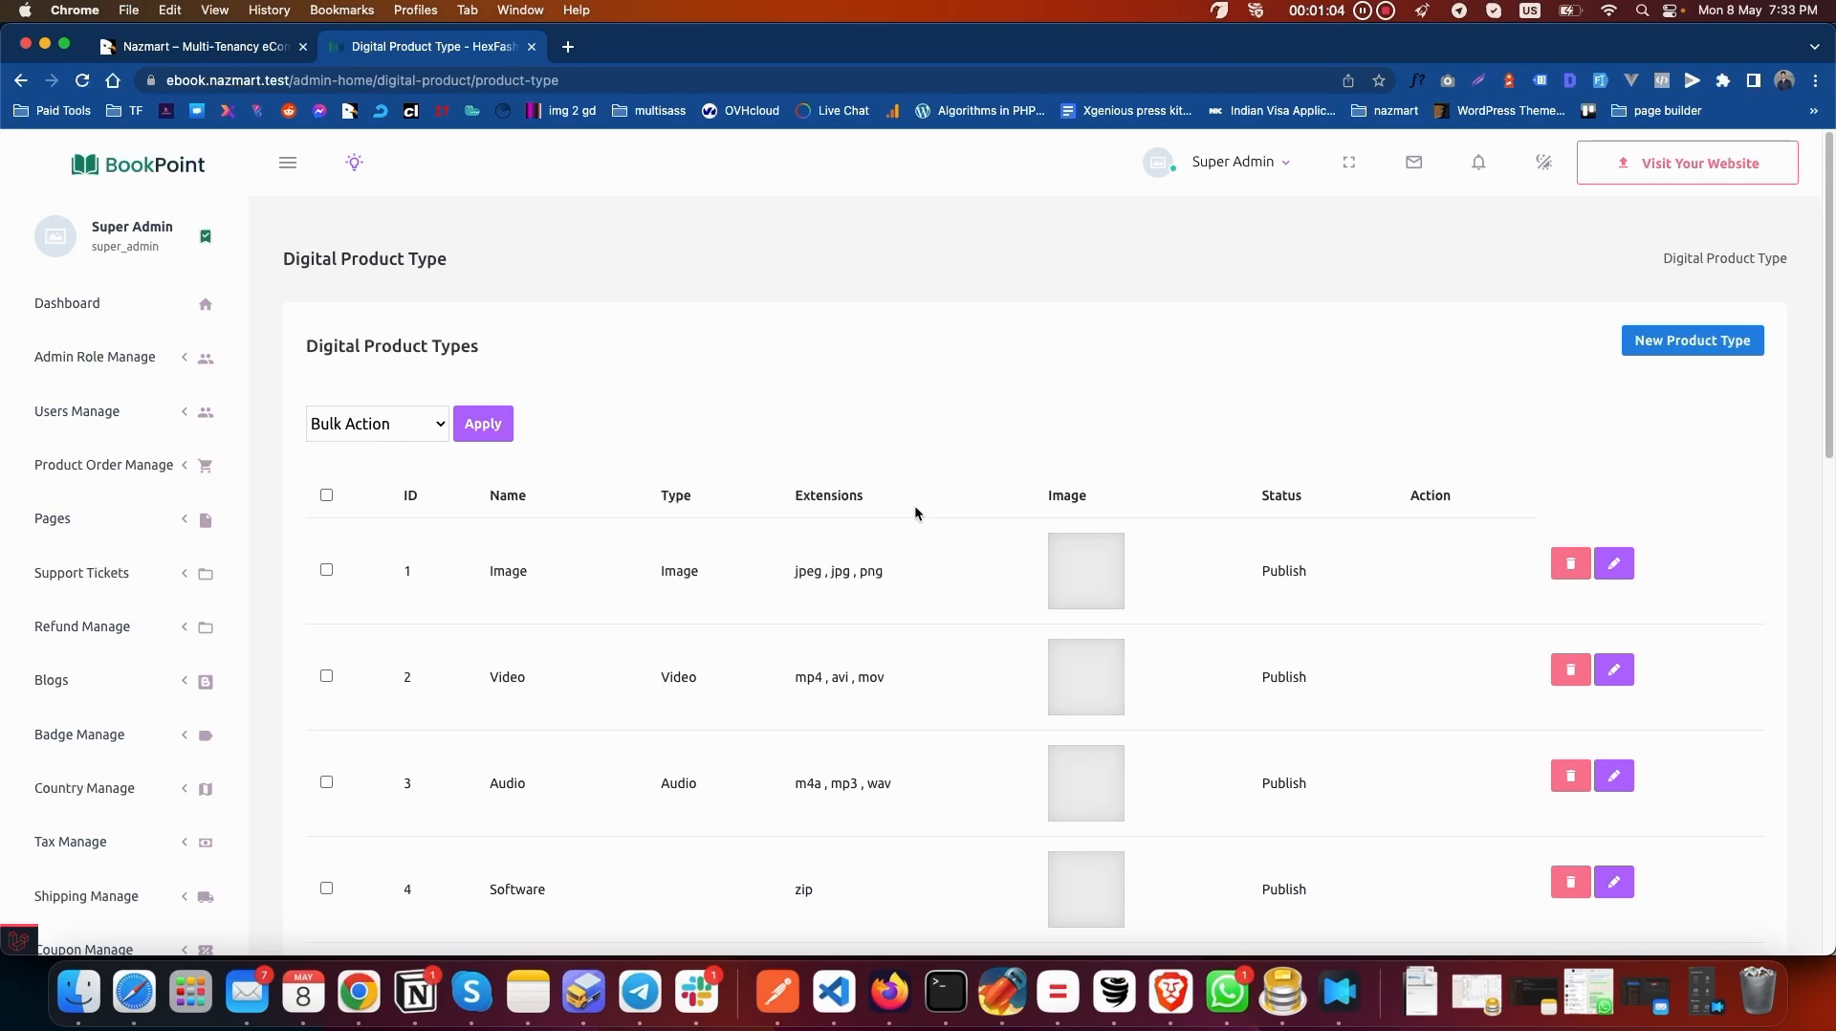
{"action": "scroll", "coordinate": [911, 511], "scroll_direction": "down", "scroll_amount": 1}
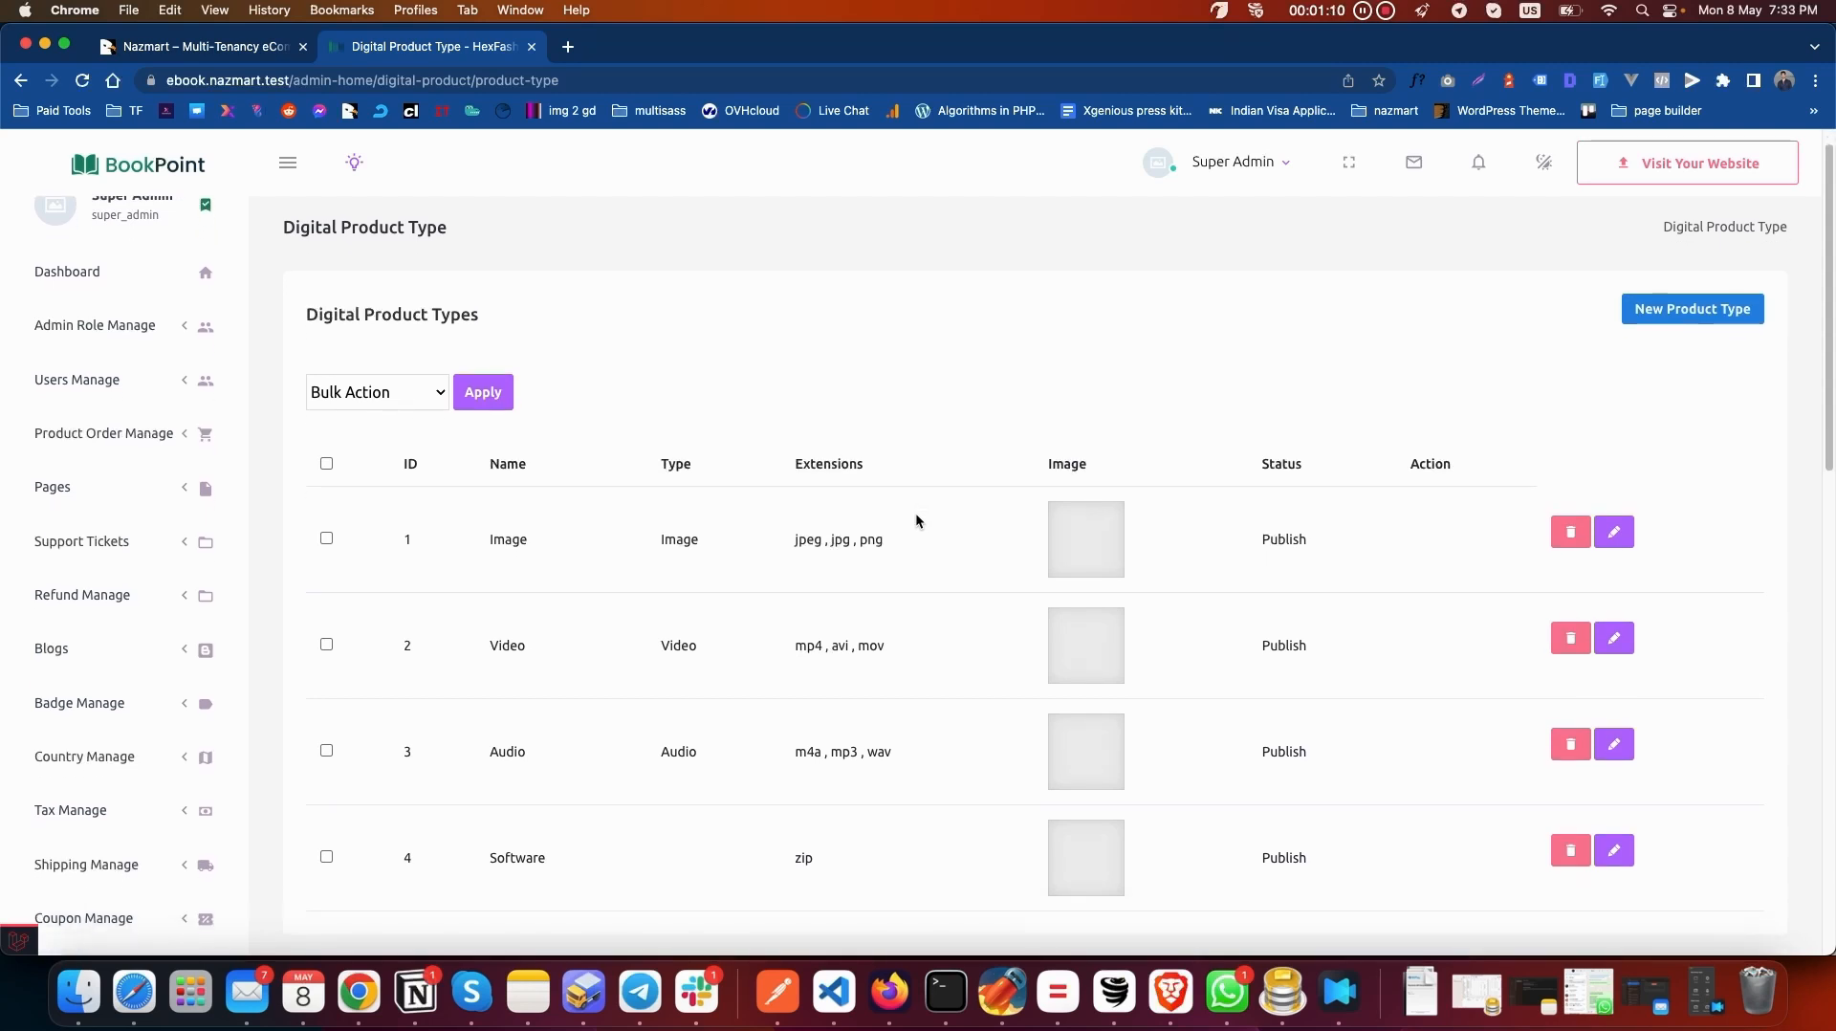
{"action": "scroll", "coordinate": [918, 524], "scroll_direction": "up", "scroll_amount": 1}
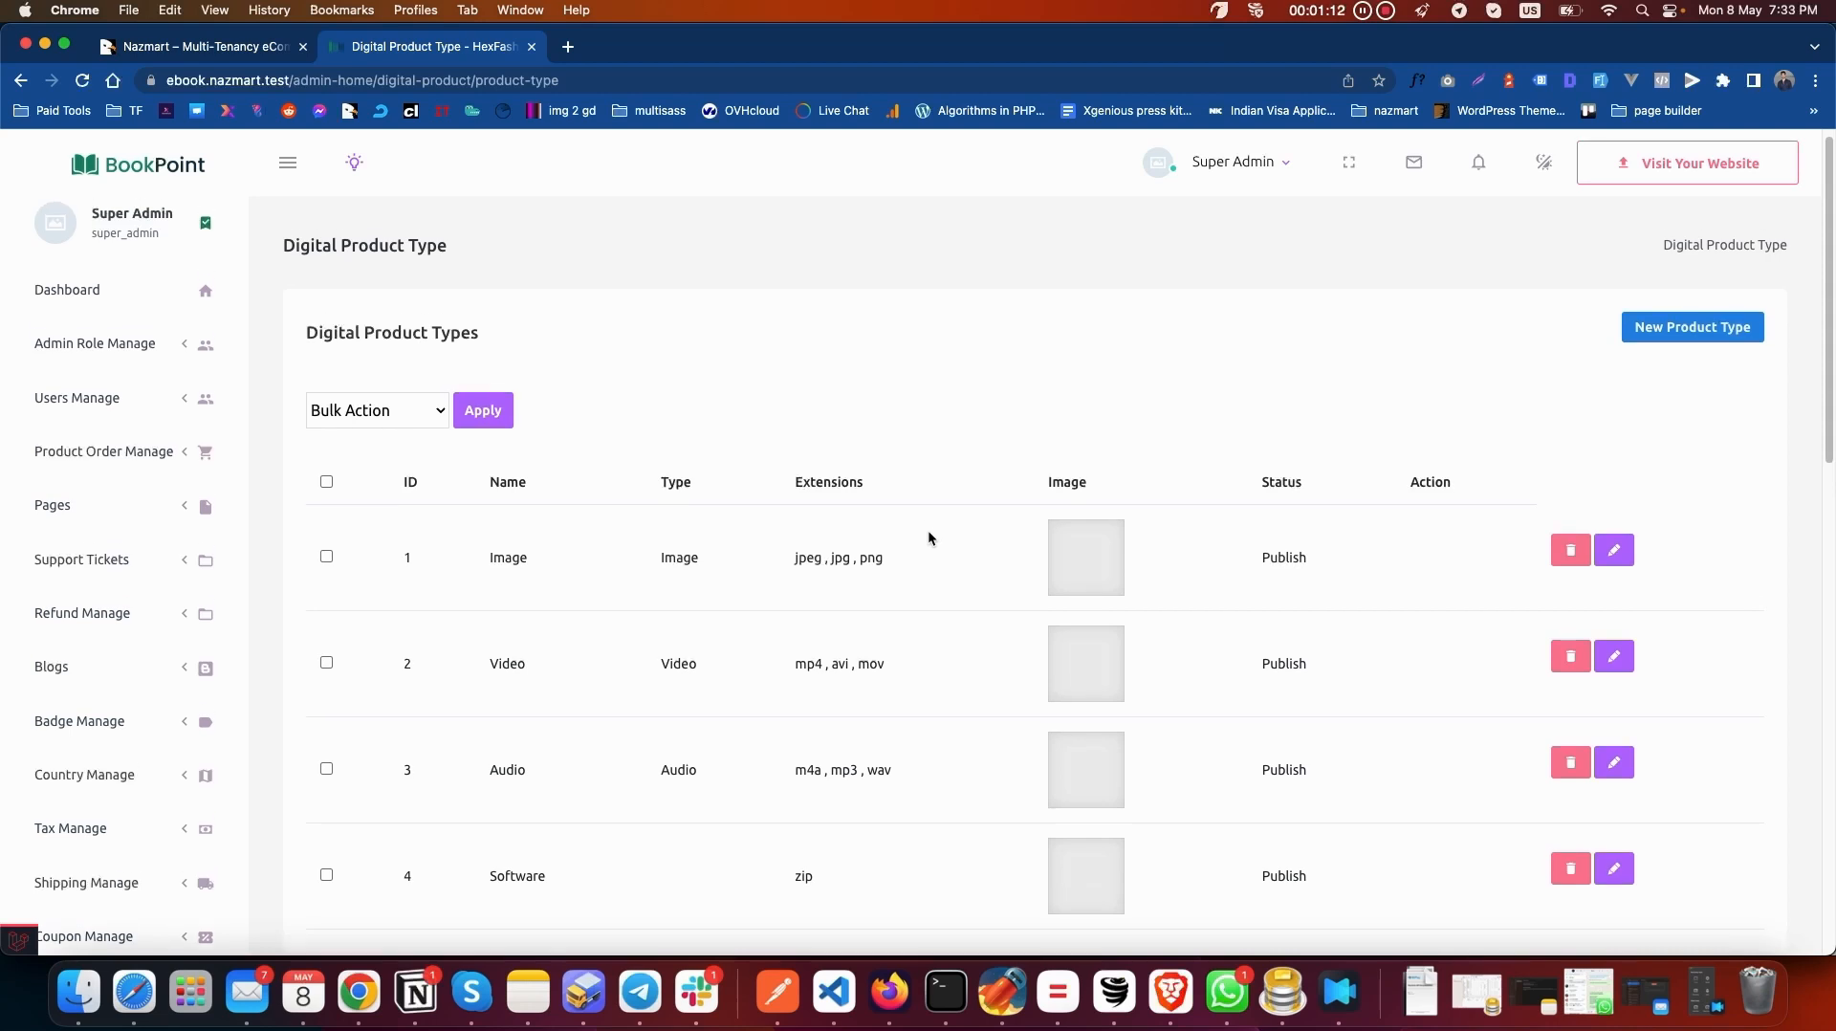
{"action": "scroll", "coordinate": [874, 587], "scroll_direction": "down", "scroll_amount": 1}
{"action": "scroll", "coordinate": [875, 587], "scroll_direction": "up", "scroll_amount": 1}
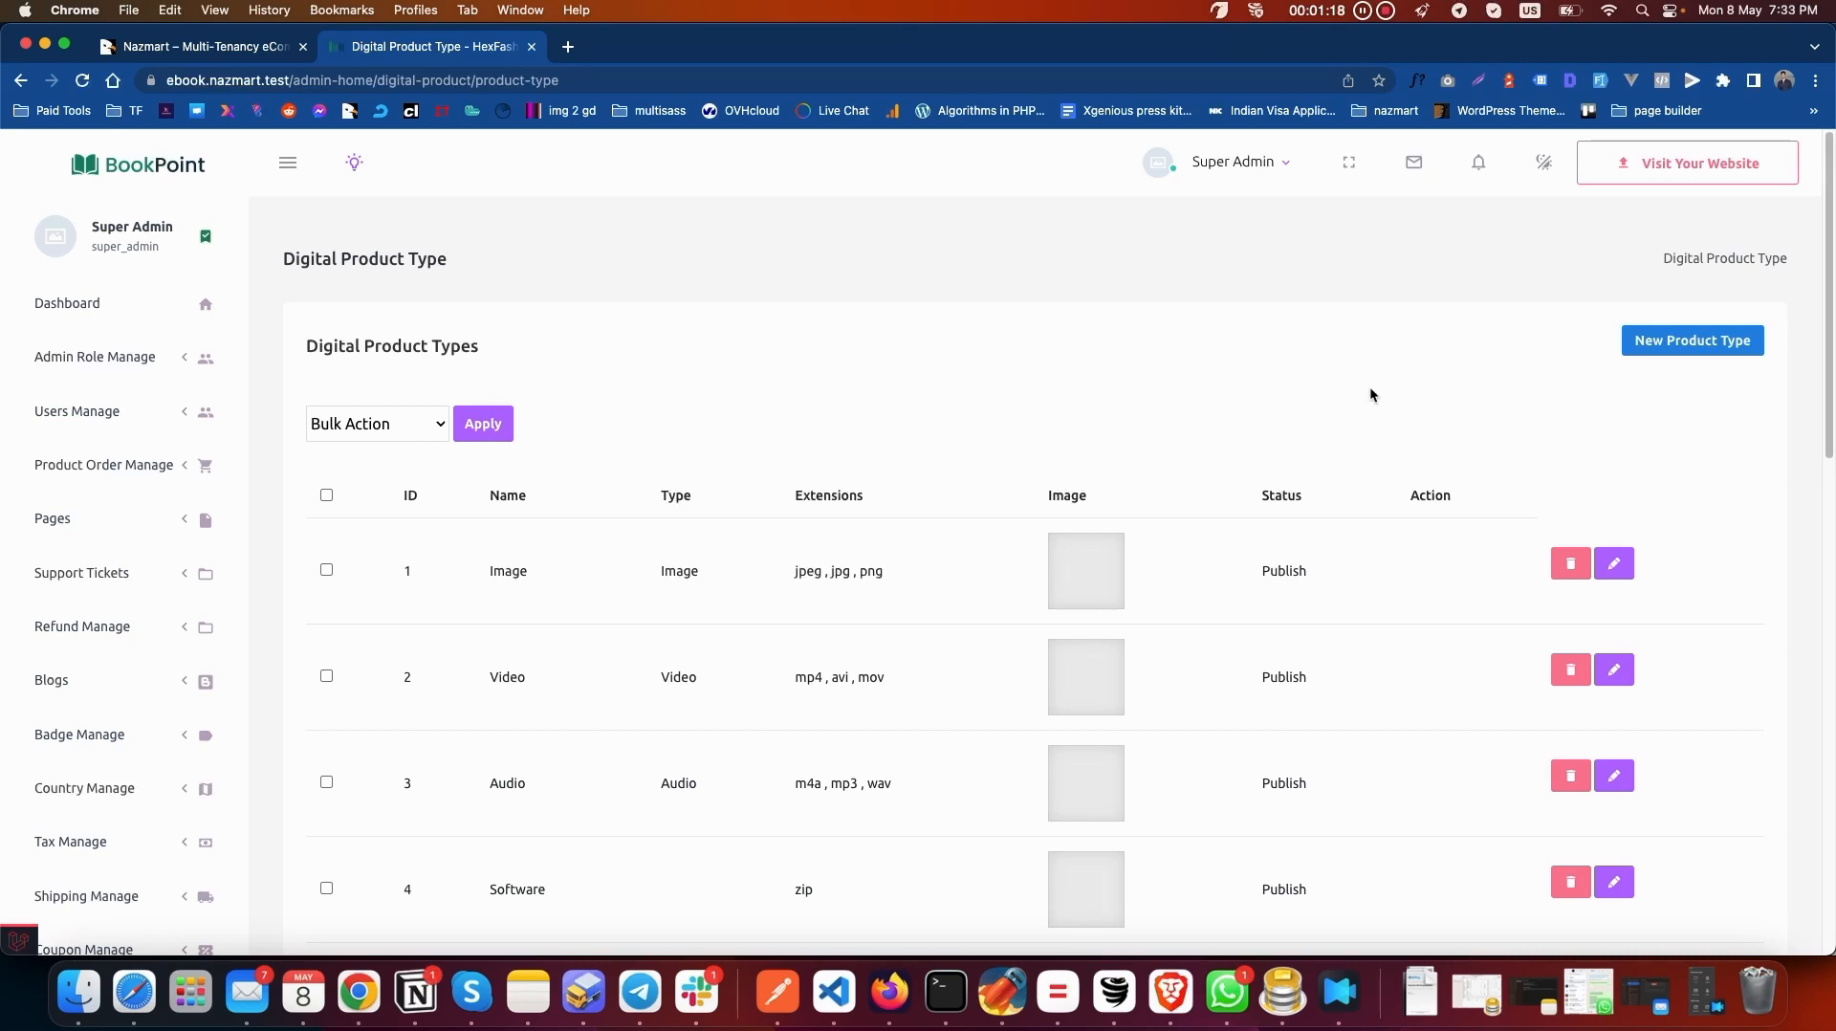
Start a new digital product type and name it "Image"
{"action": "left_click", "coordinate": [1688, 343]}
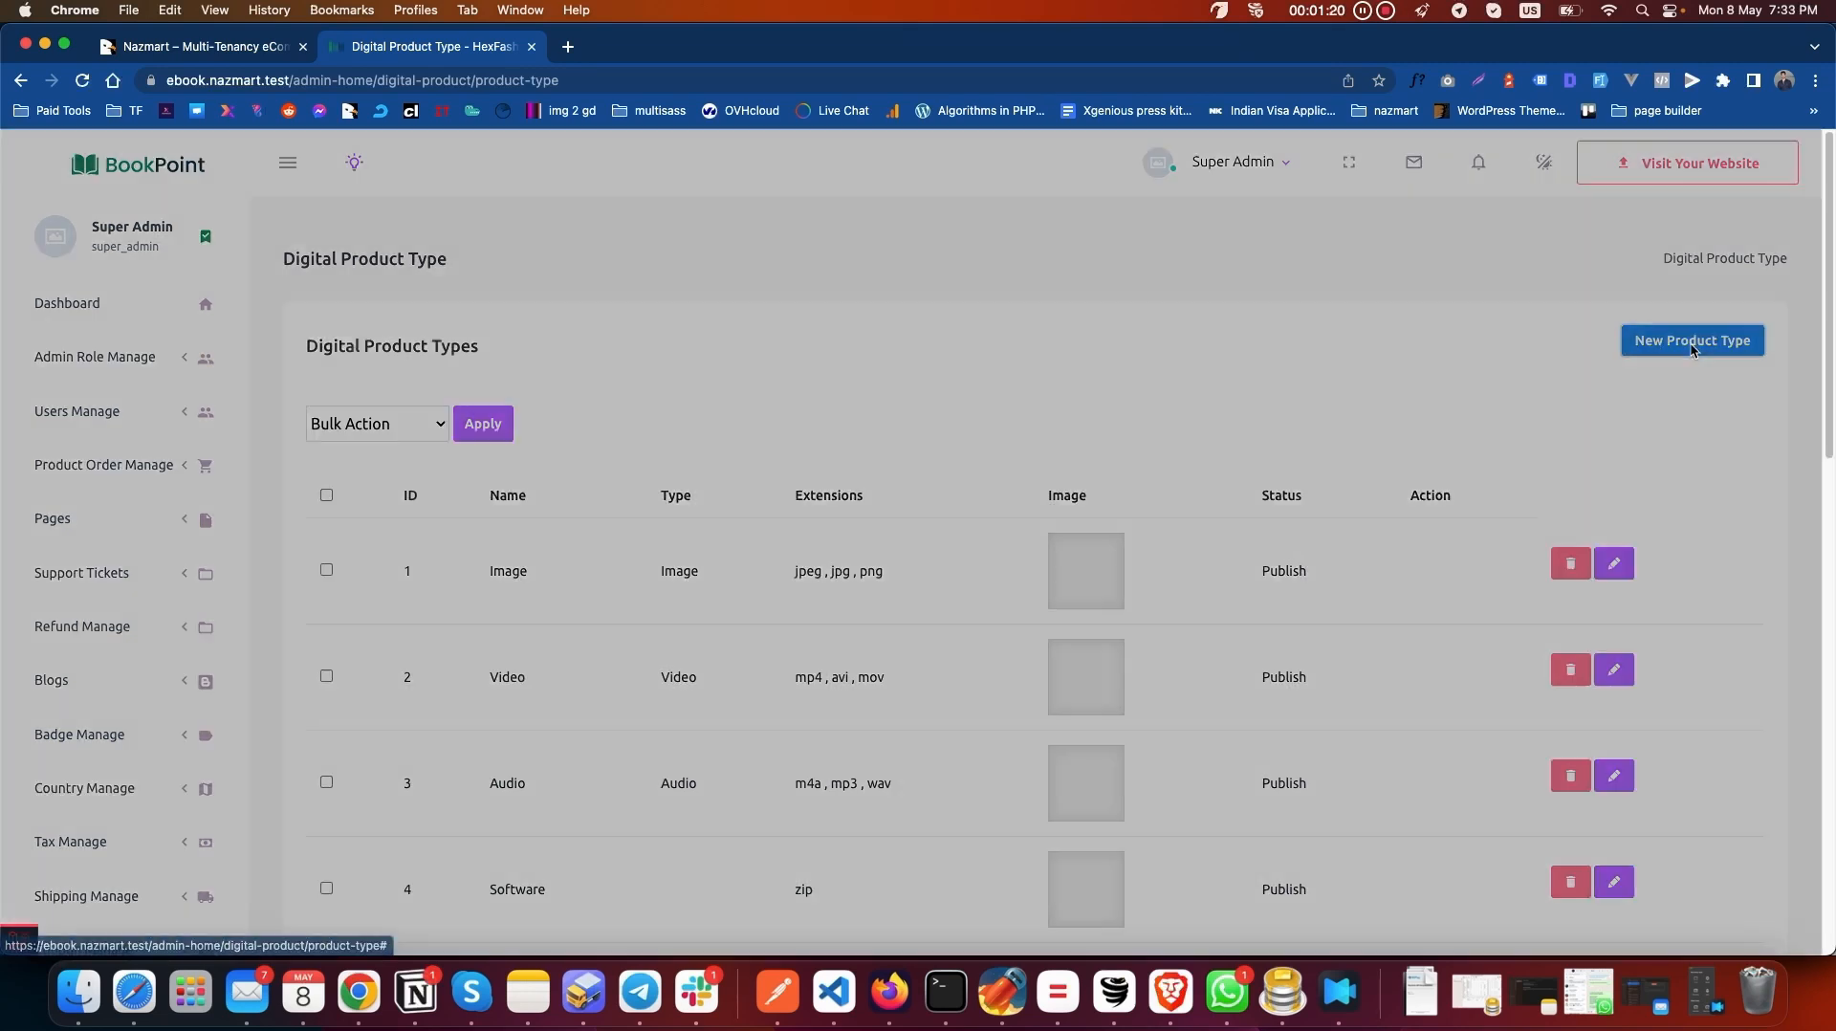
{"action": "left_click", "coordinate": [746, 263]}
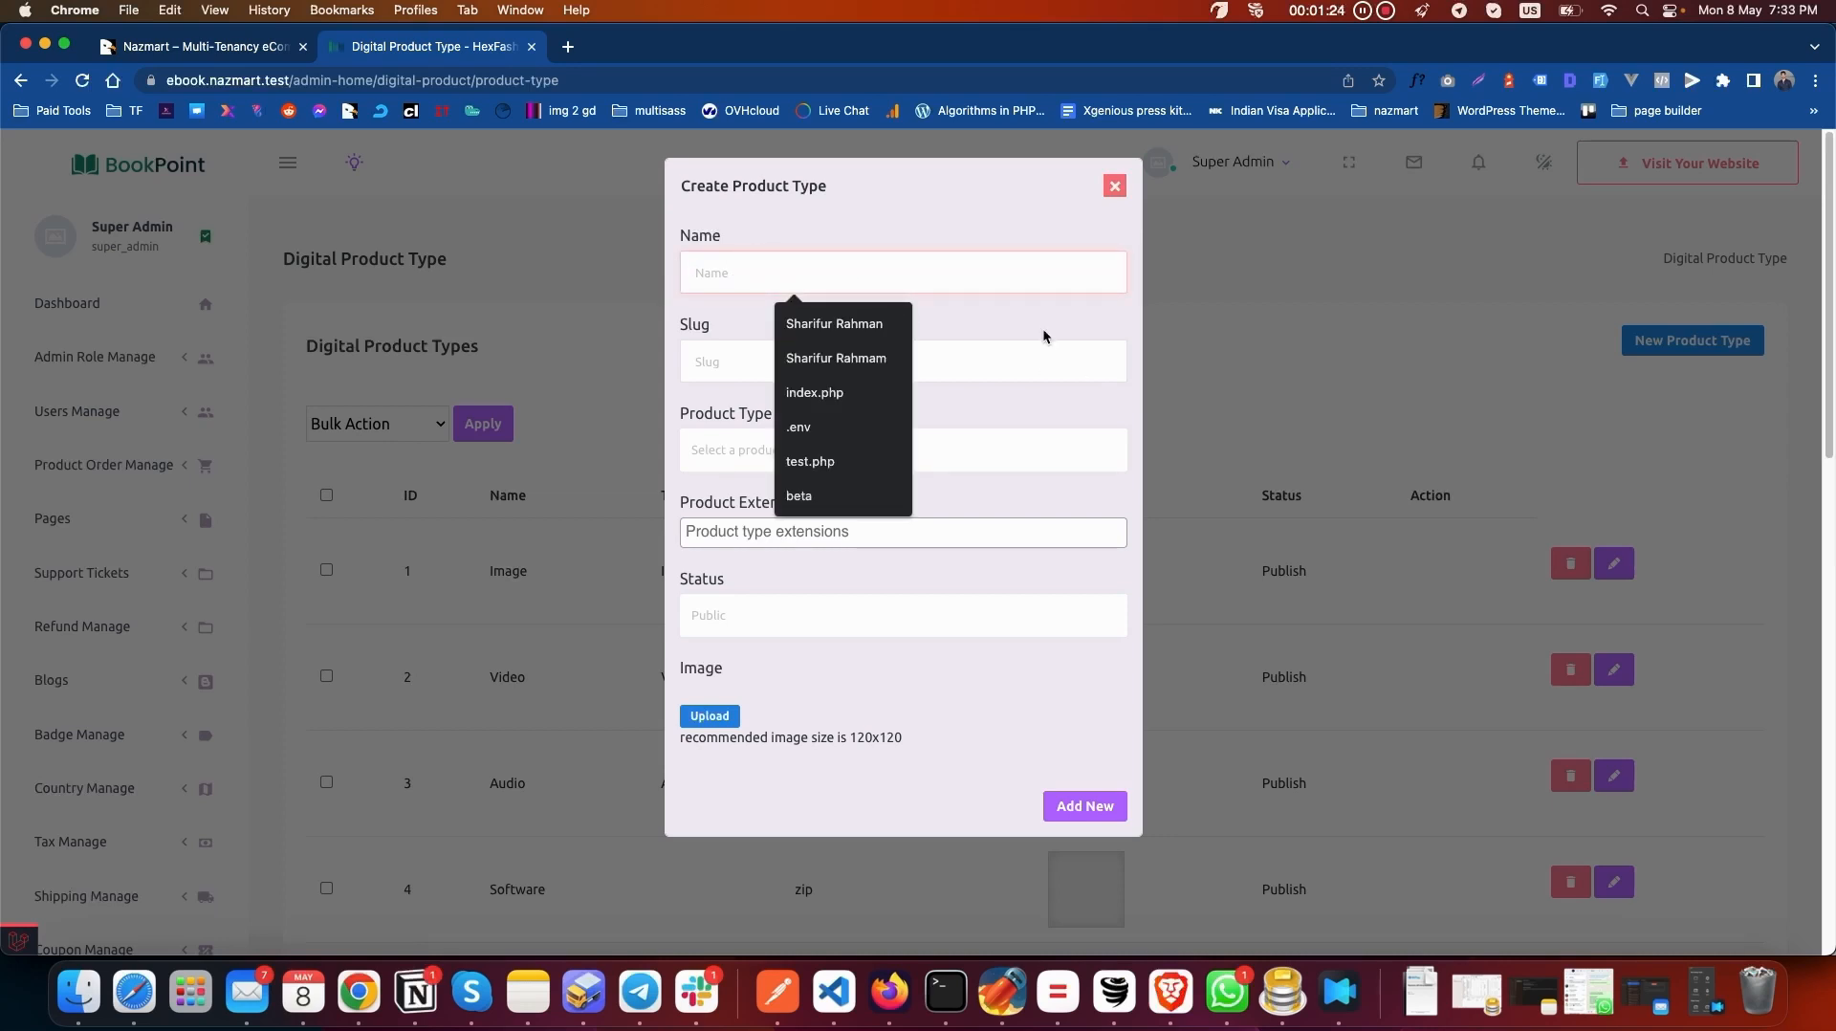
{"action": "type", "text": "IMage"}
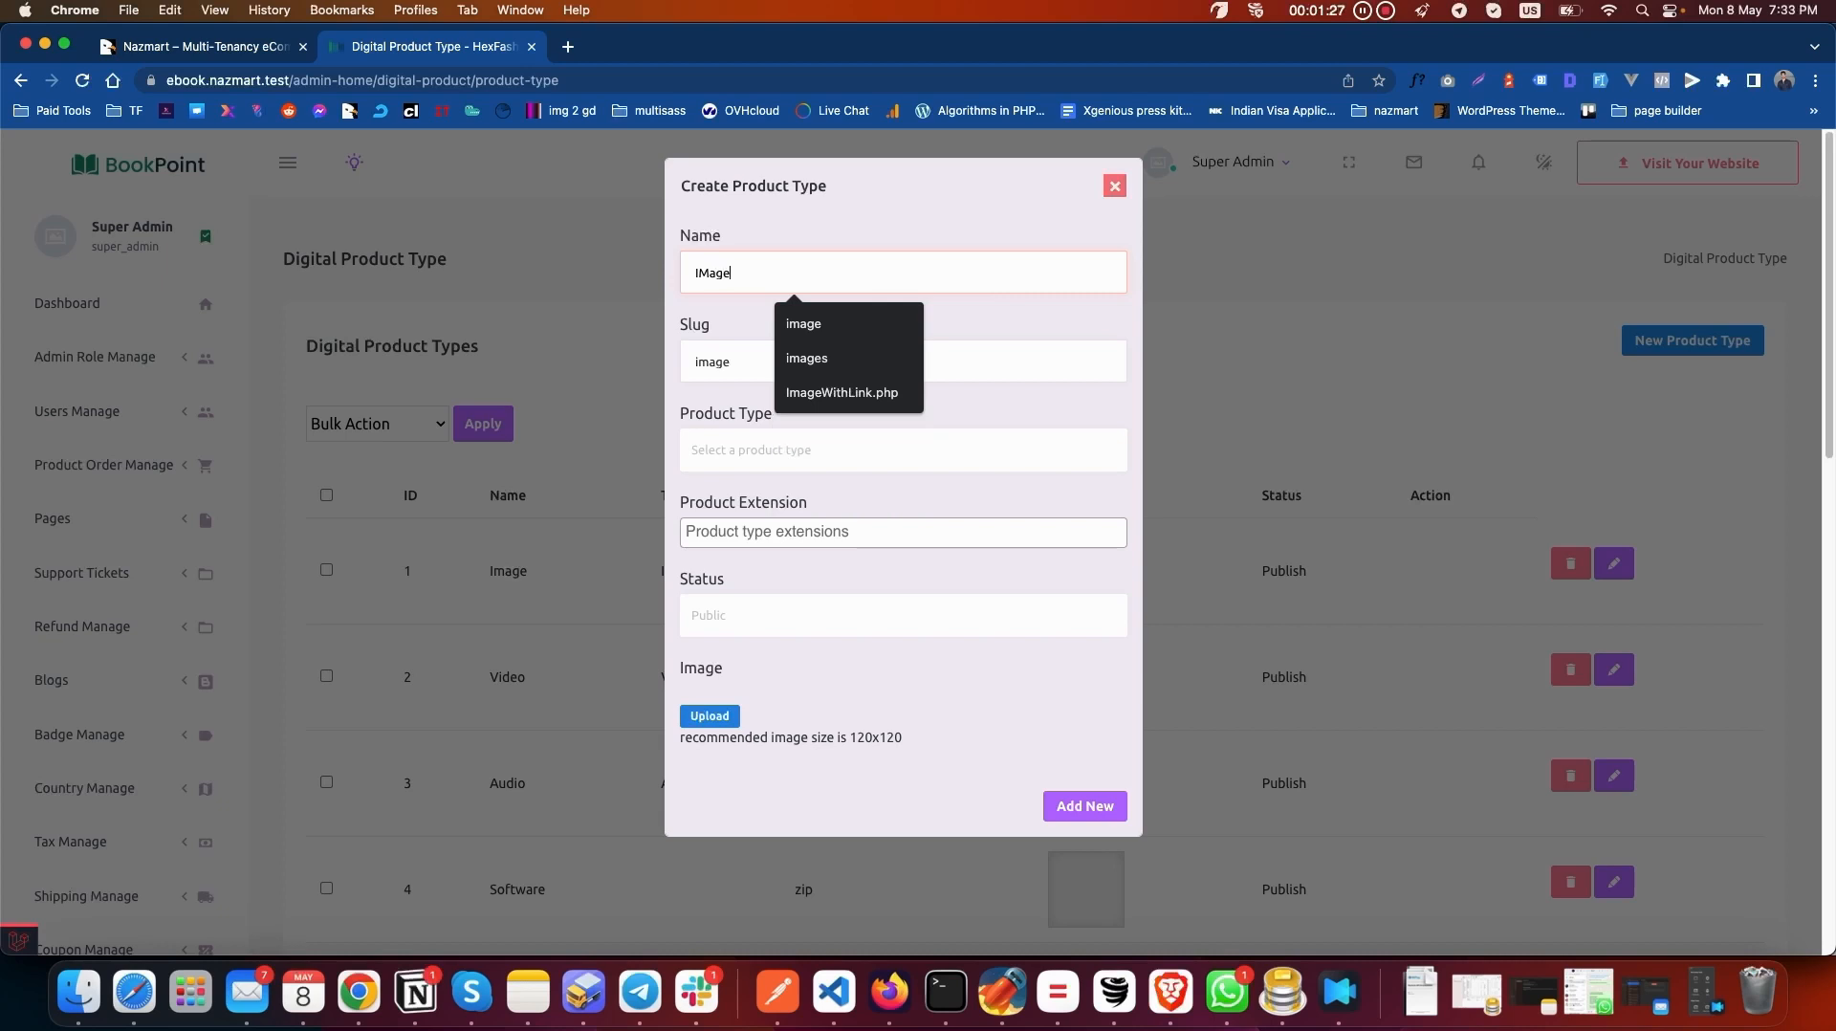
{"action": "left_click", "coordinate": [686, 271]}
{"action": "double_click", "coordinate": [712, 273]}
{"action": "type", "text": "Image"}
{"action": "left_click", "coordinate": [743, 418]}
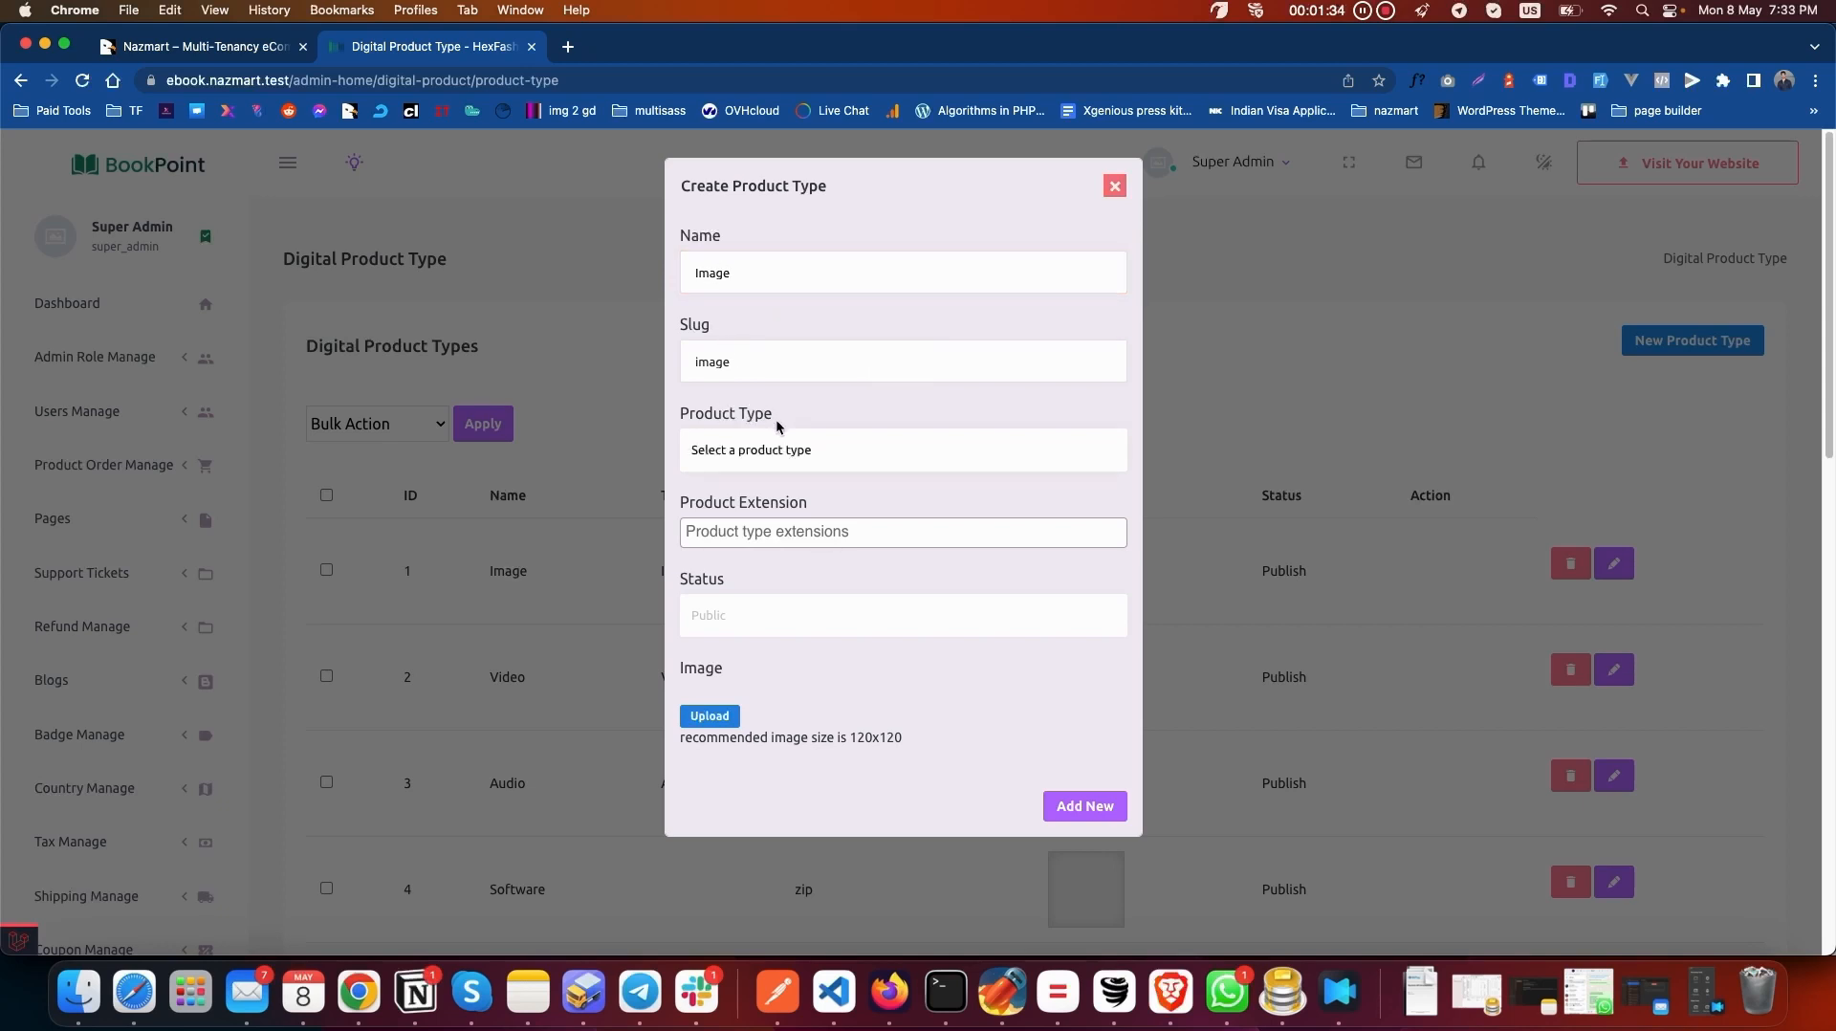
Set the new entry's product type to image and look through the extensions offered for it
{"action": "left_click", "coordinate": [803, 452]}
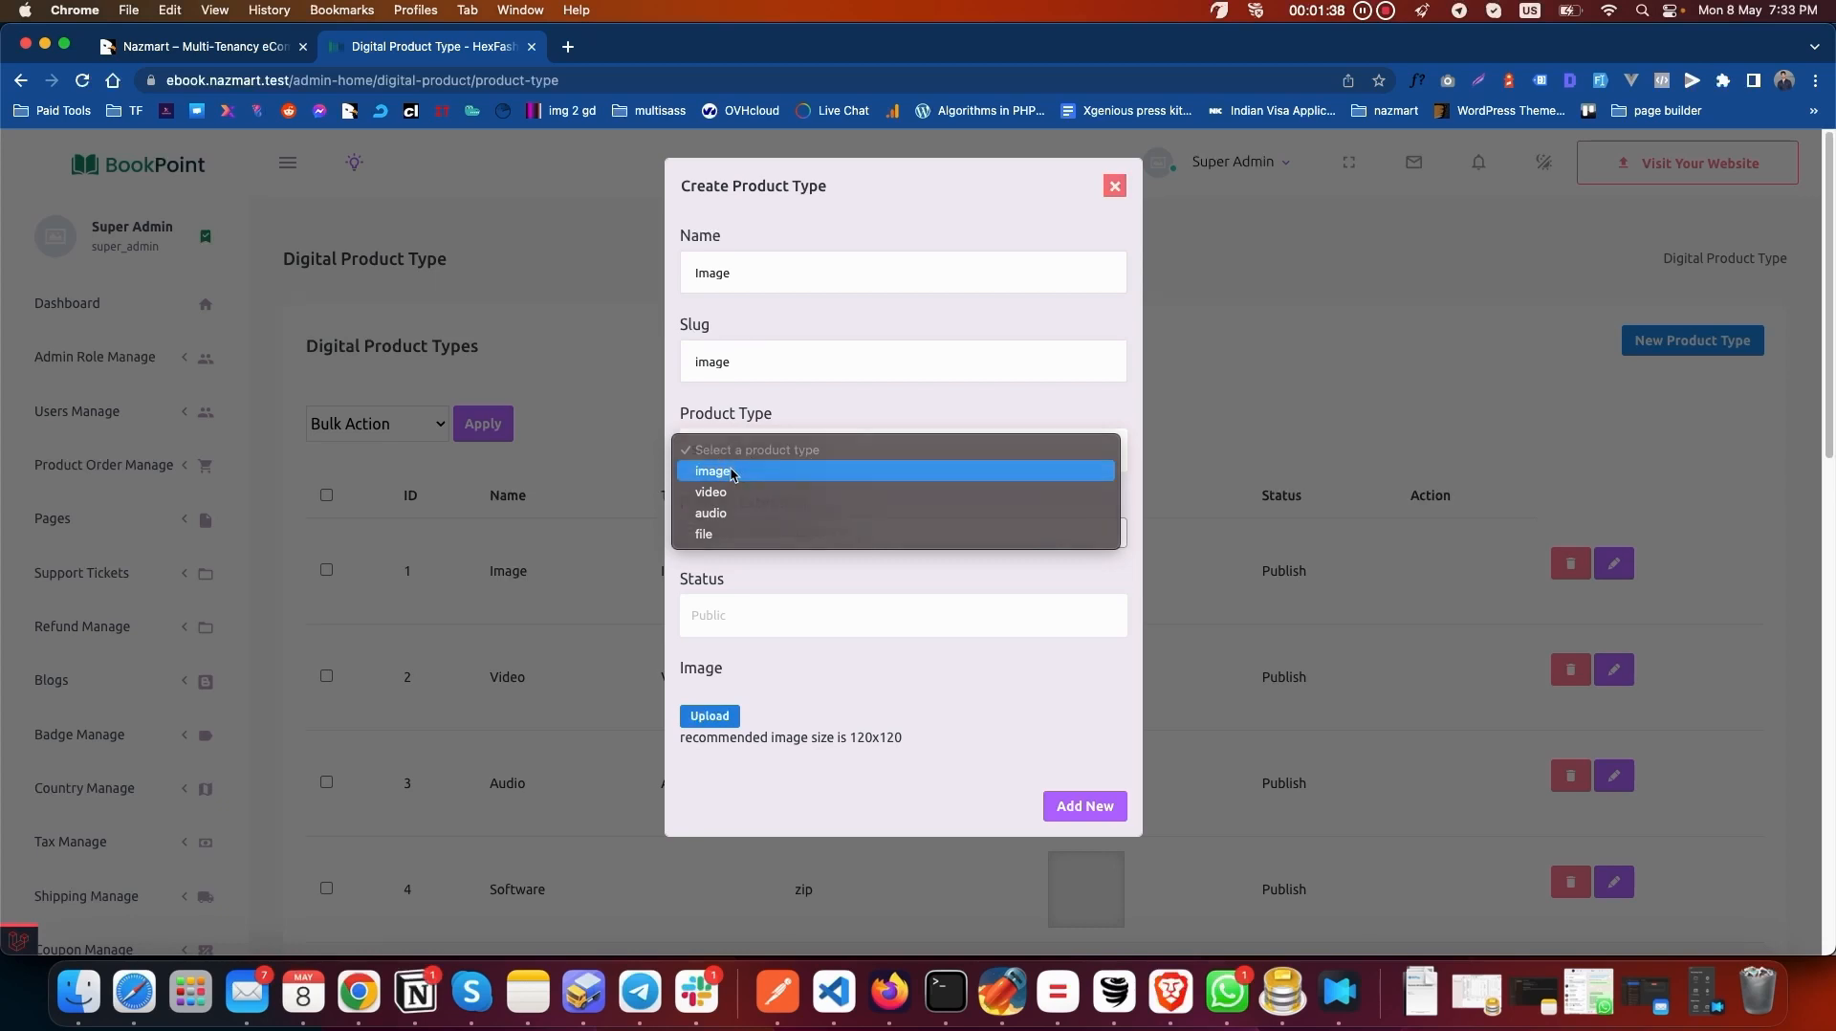
{"action": "left_click", "coordinate": [751, 469]}
{"action": "left_click", "coordinate": [760, 456]}
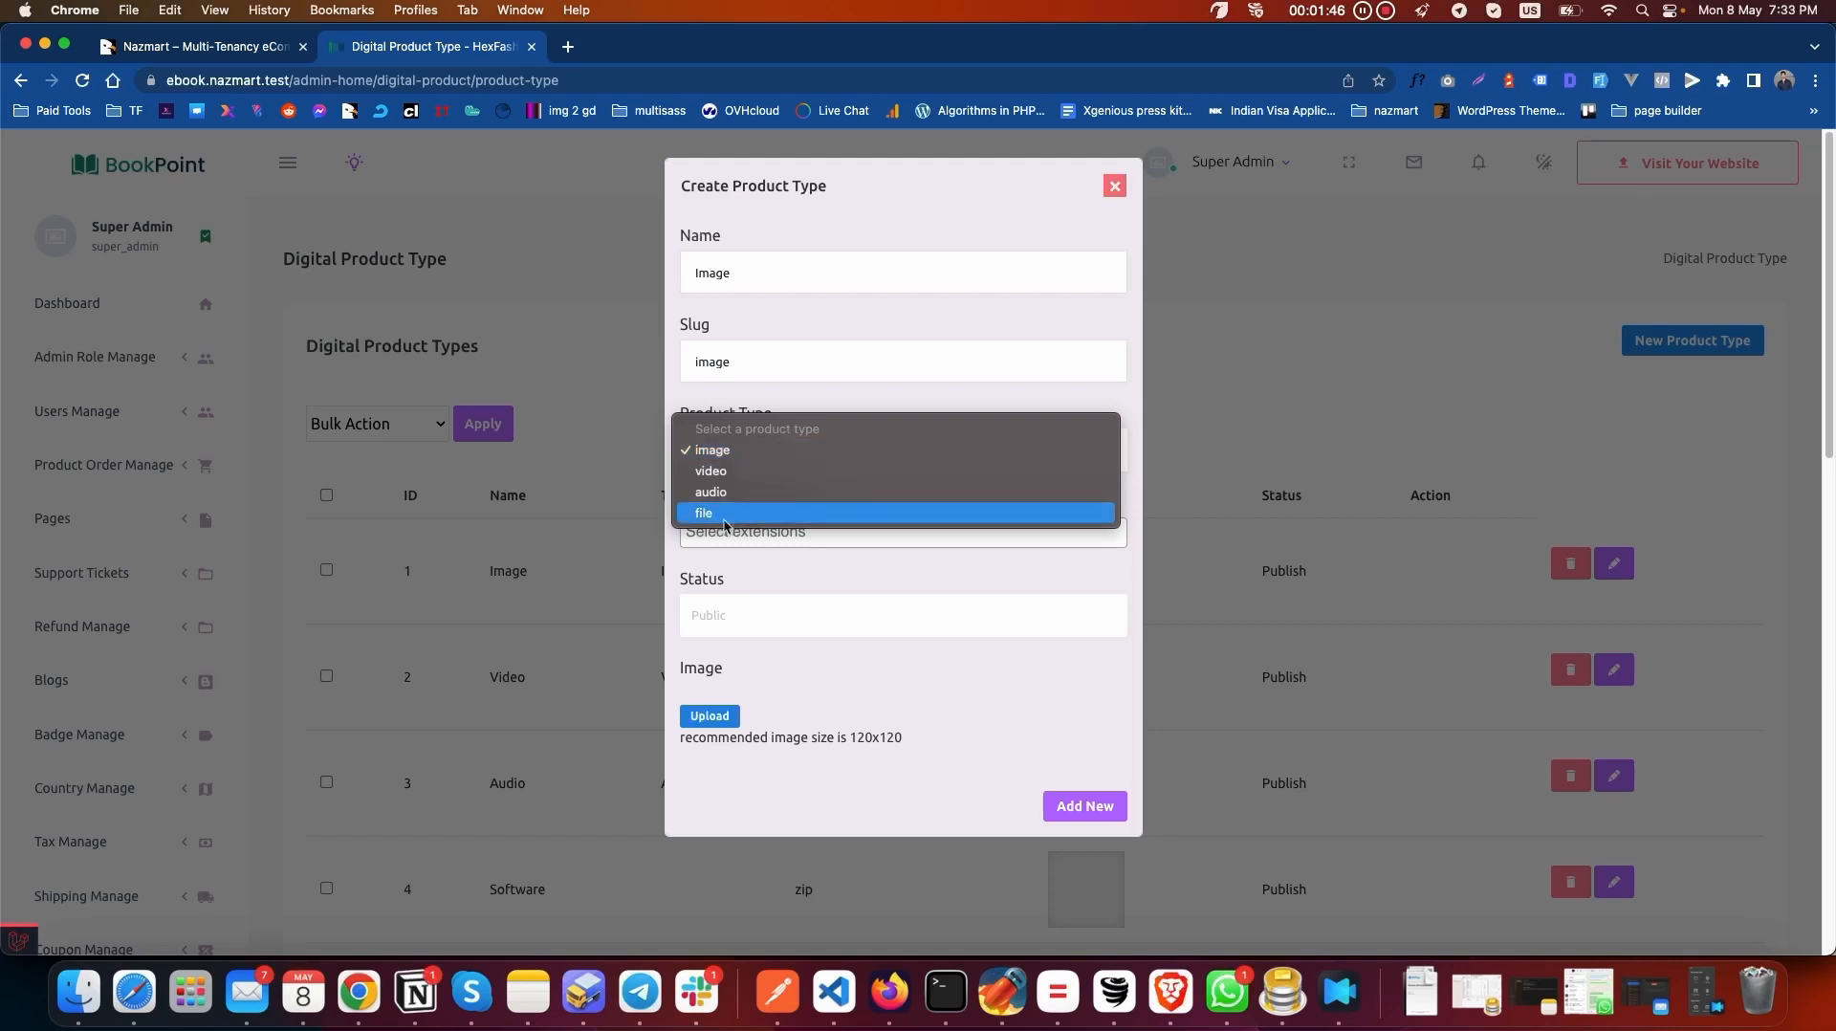
{"action": "left_click", "coordinate": [720, 452]}
{"action": "left_click", "coordinate": [762, 530]}
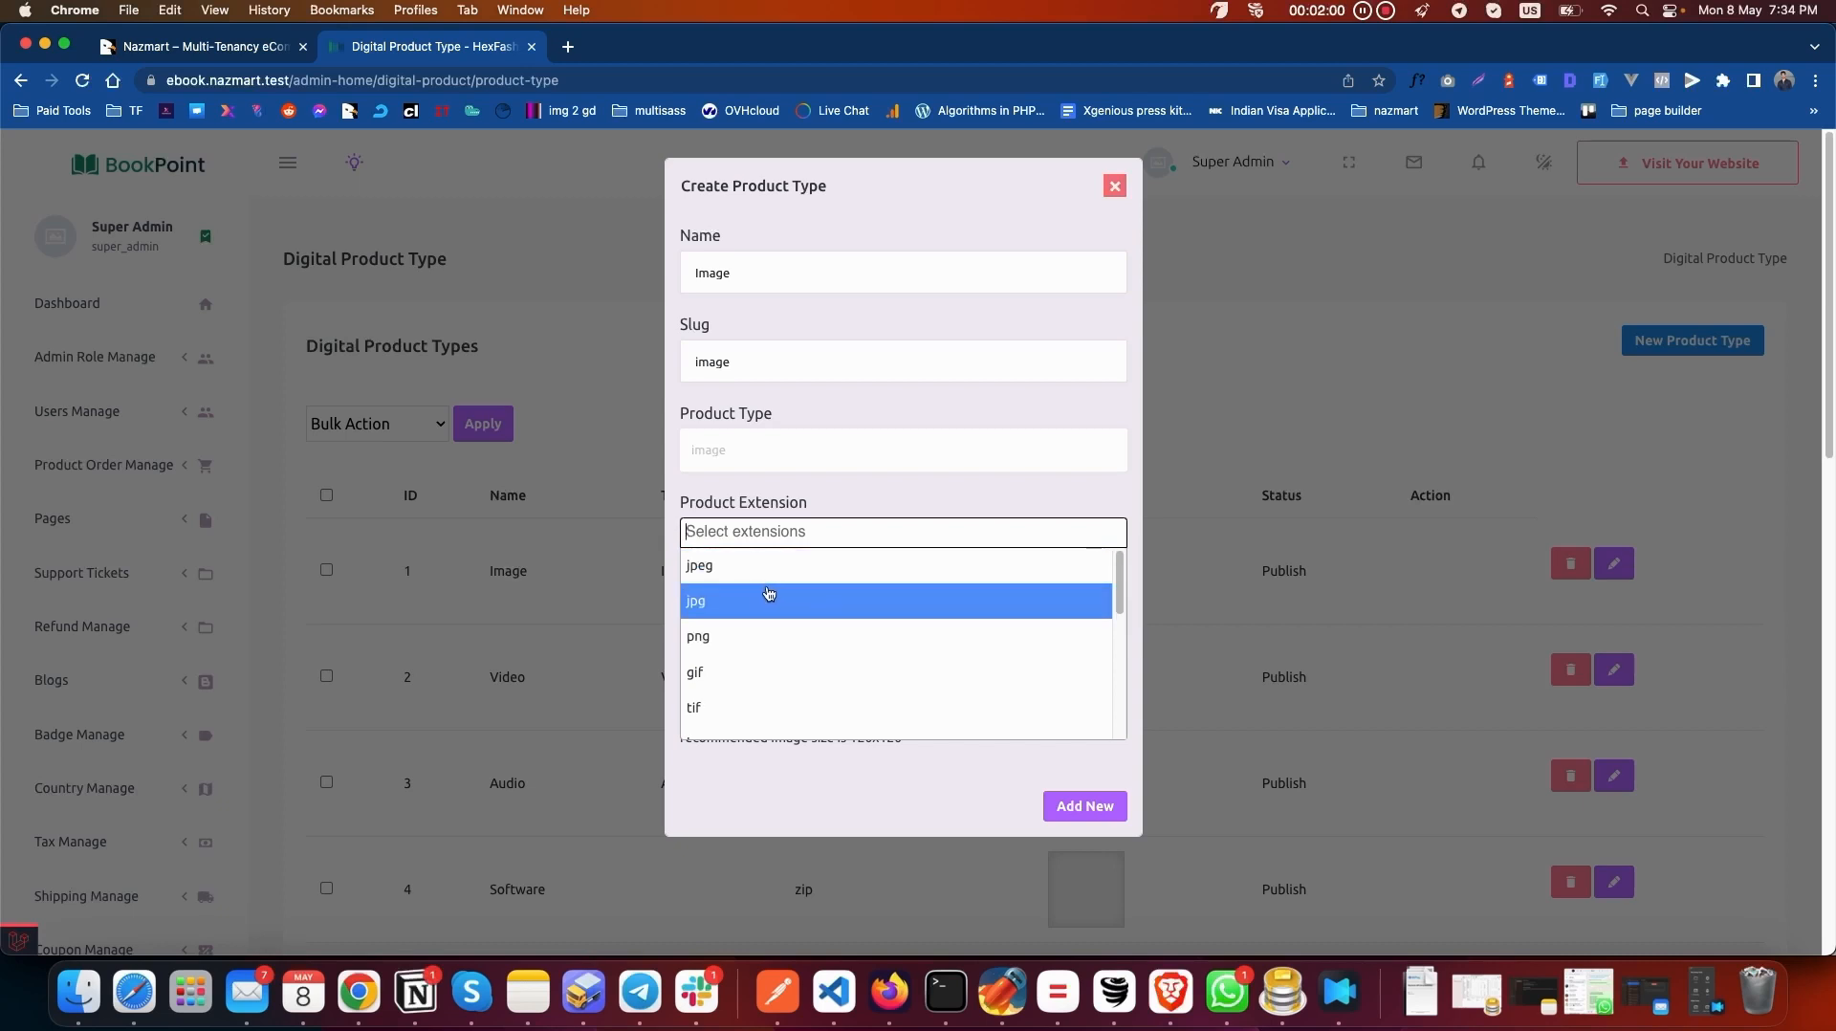
{"action": "scroll", "coordinate": [725, 706], "scroll_direction": "down", "scroll_amount": 1}
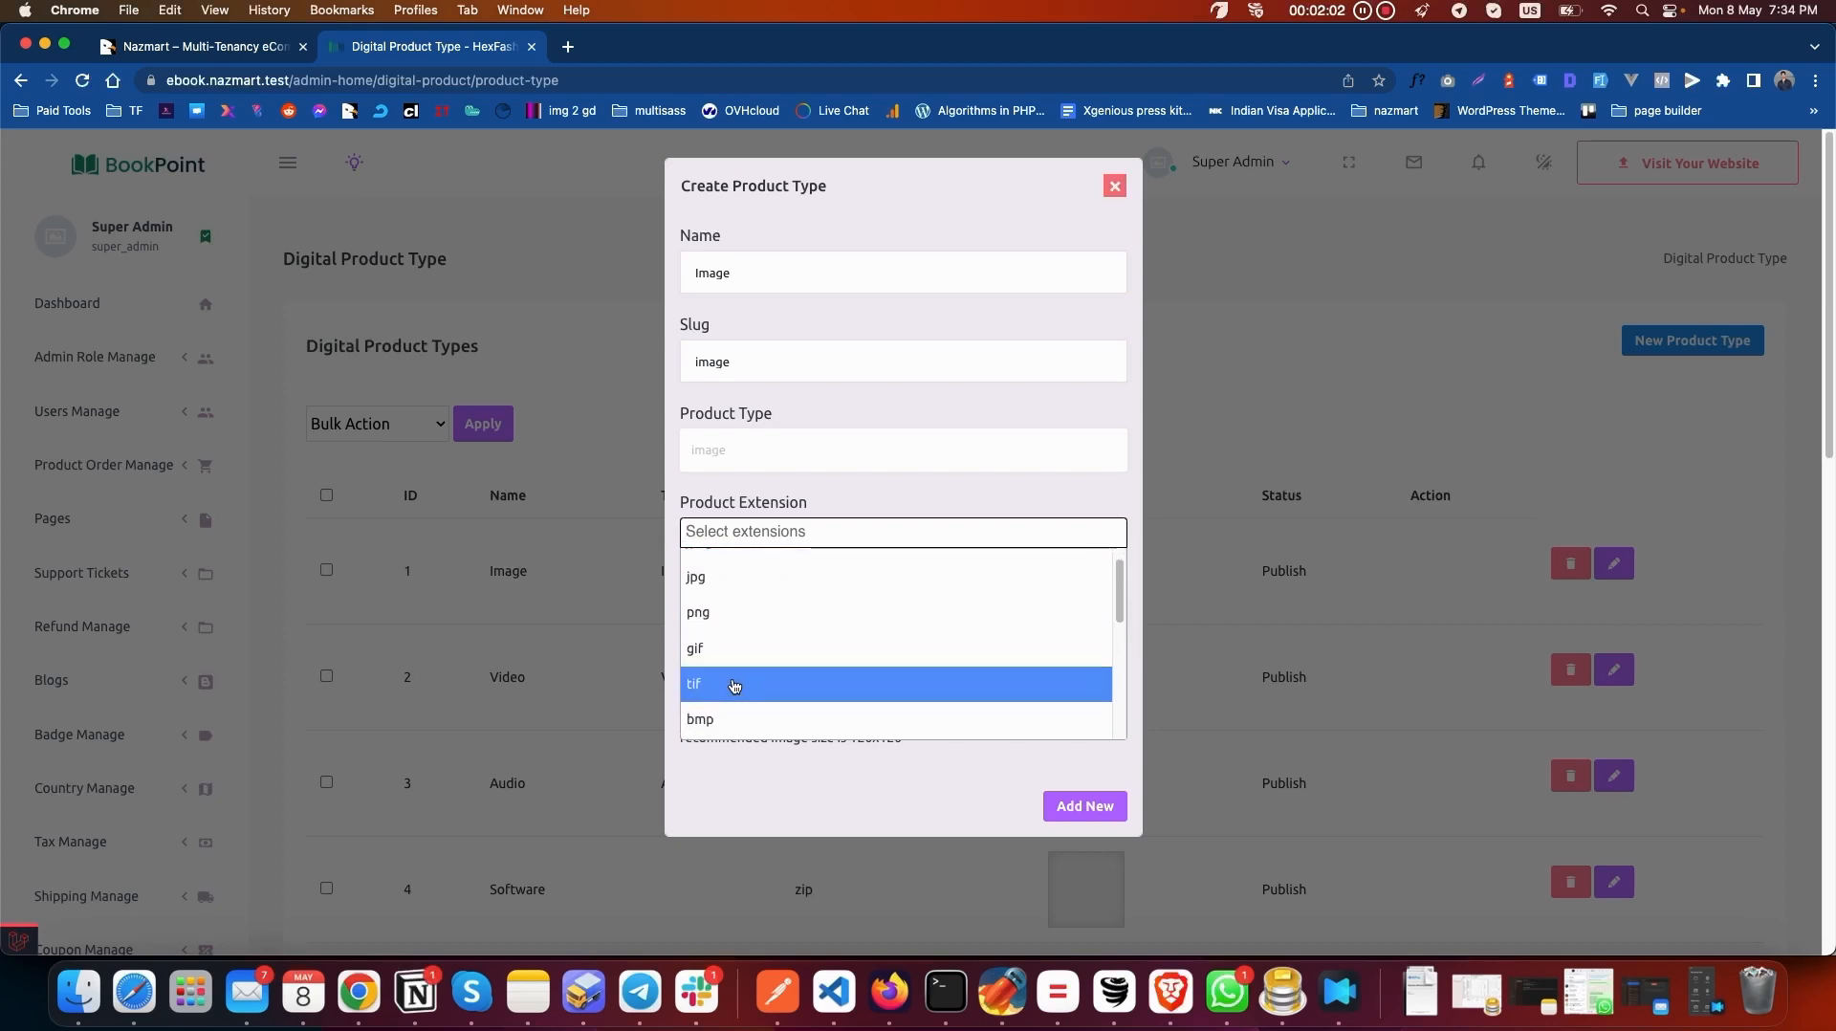
{"action": "scroll", "coordinate": [726, 705], "scroll_direction": "down", "scroll_amount": 3}
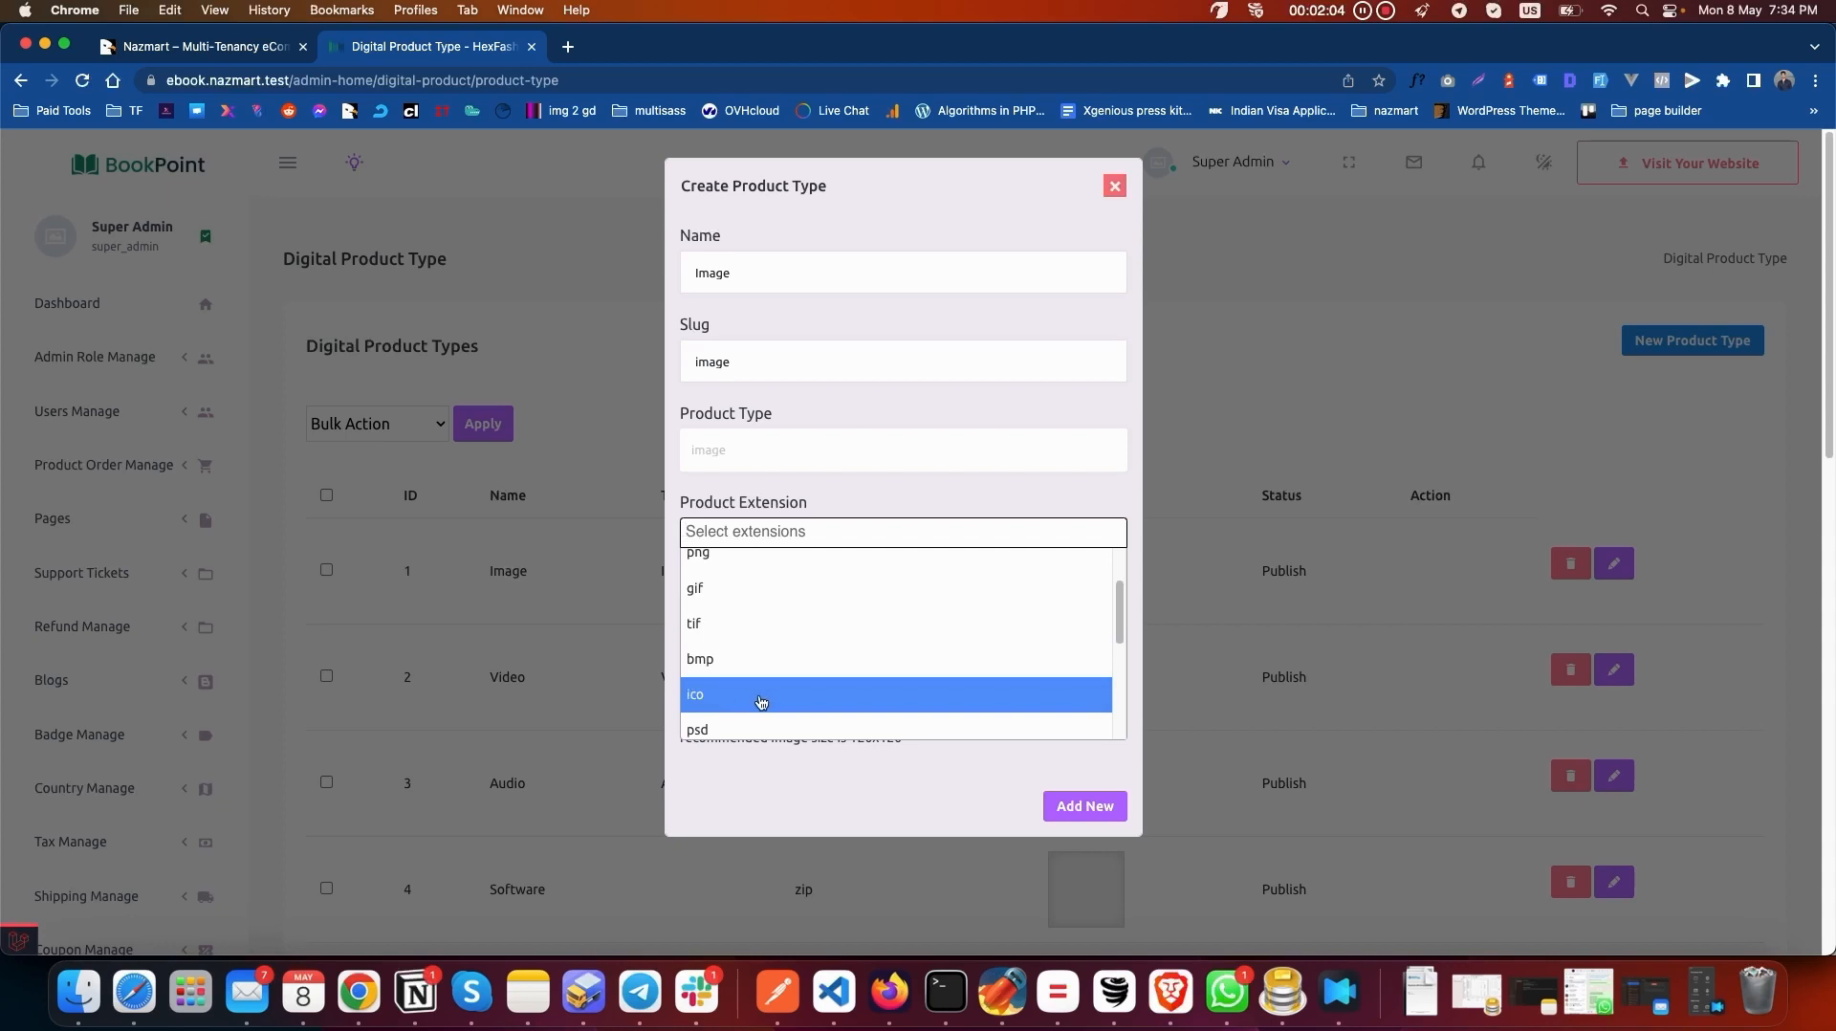
{"action": "scroll", "coordinate": [750, 701], "scroll_direction": "down", "scroll_amount": 5}
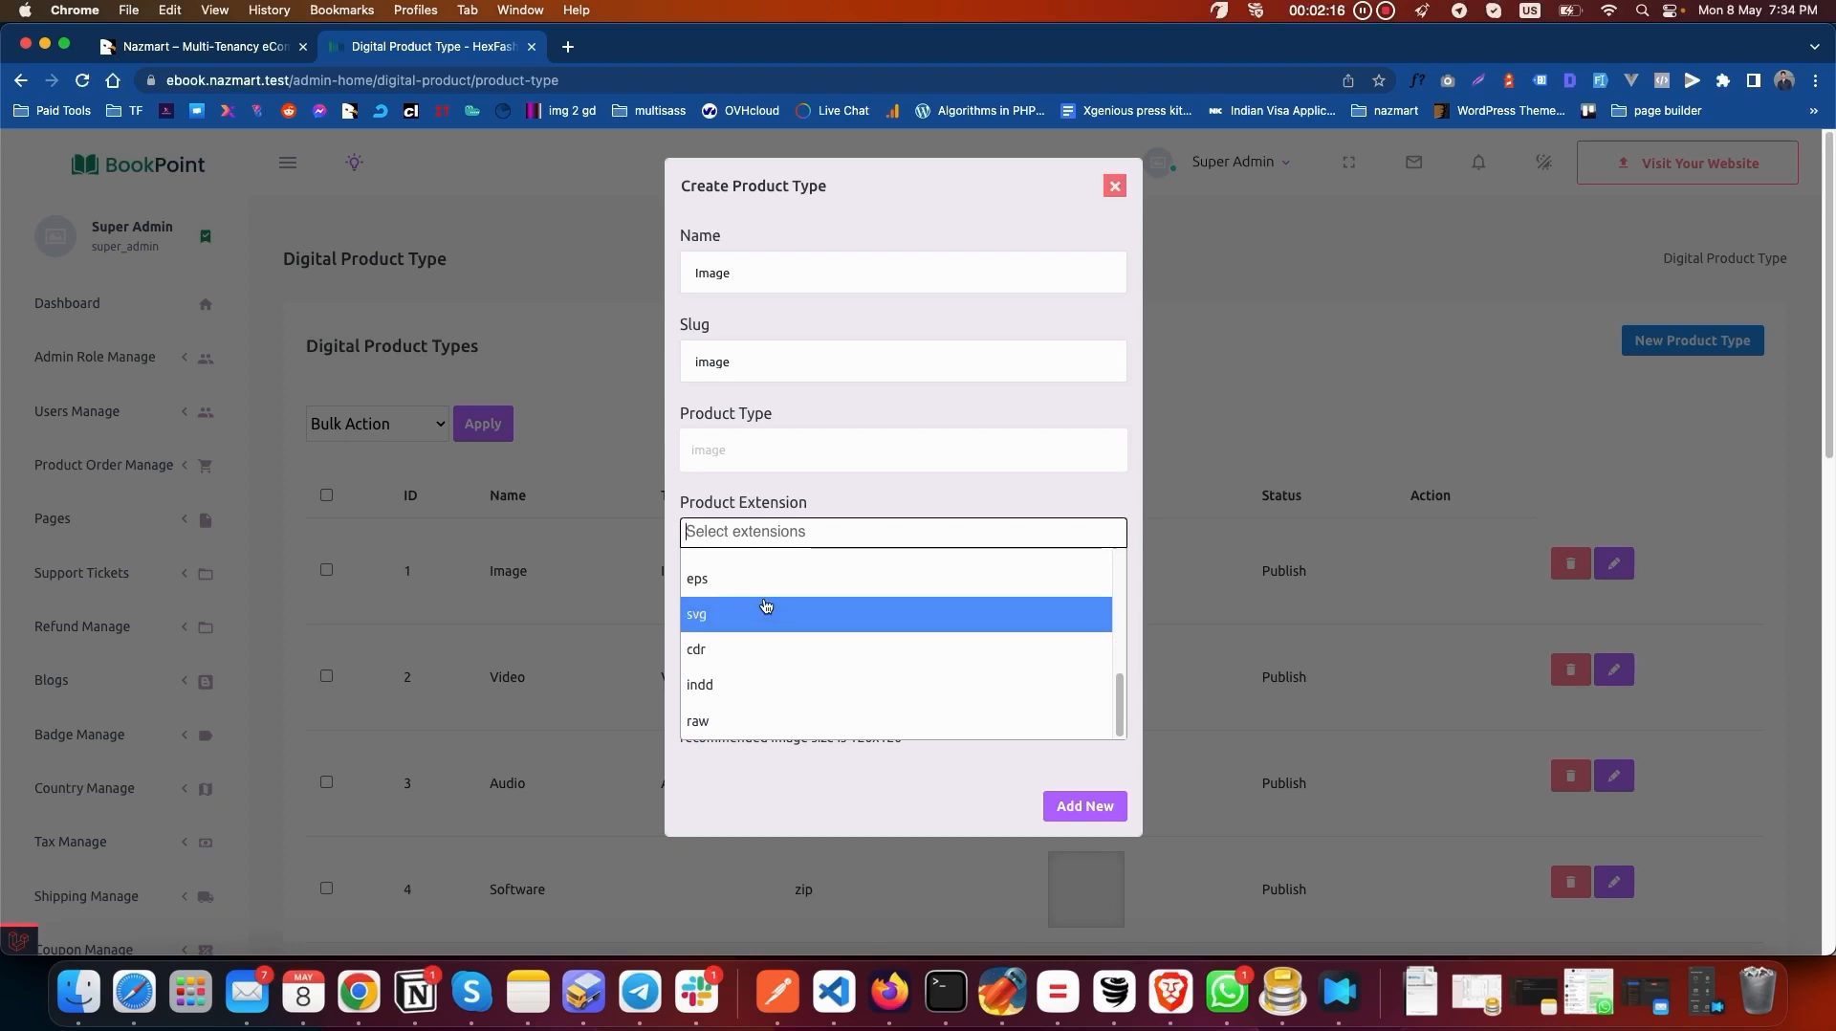
{"action": "left_click", "coordinate": [782, 384]}
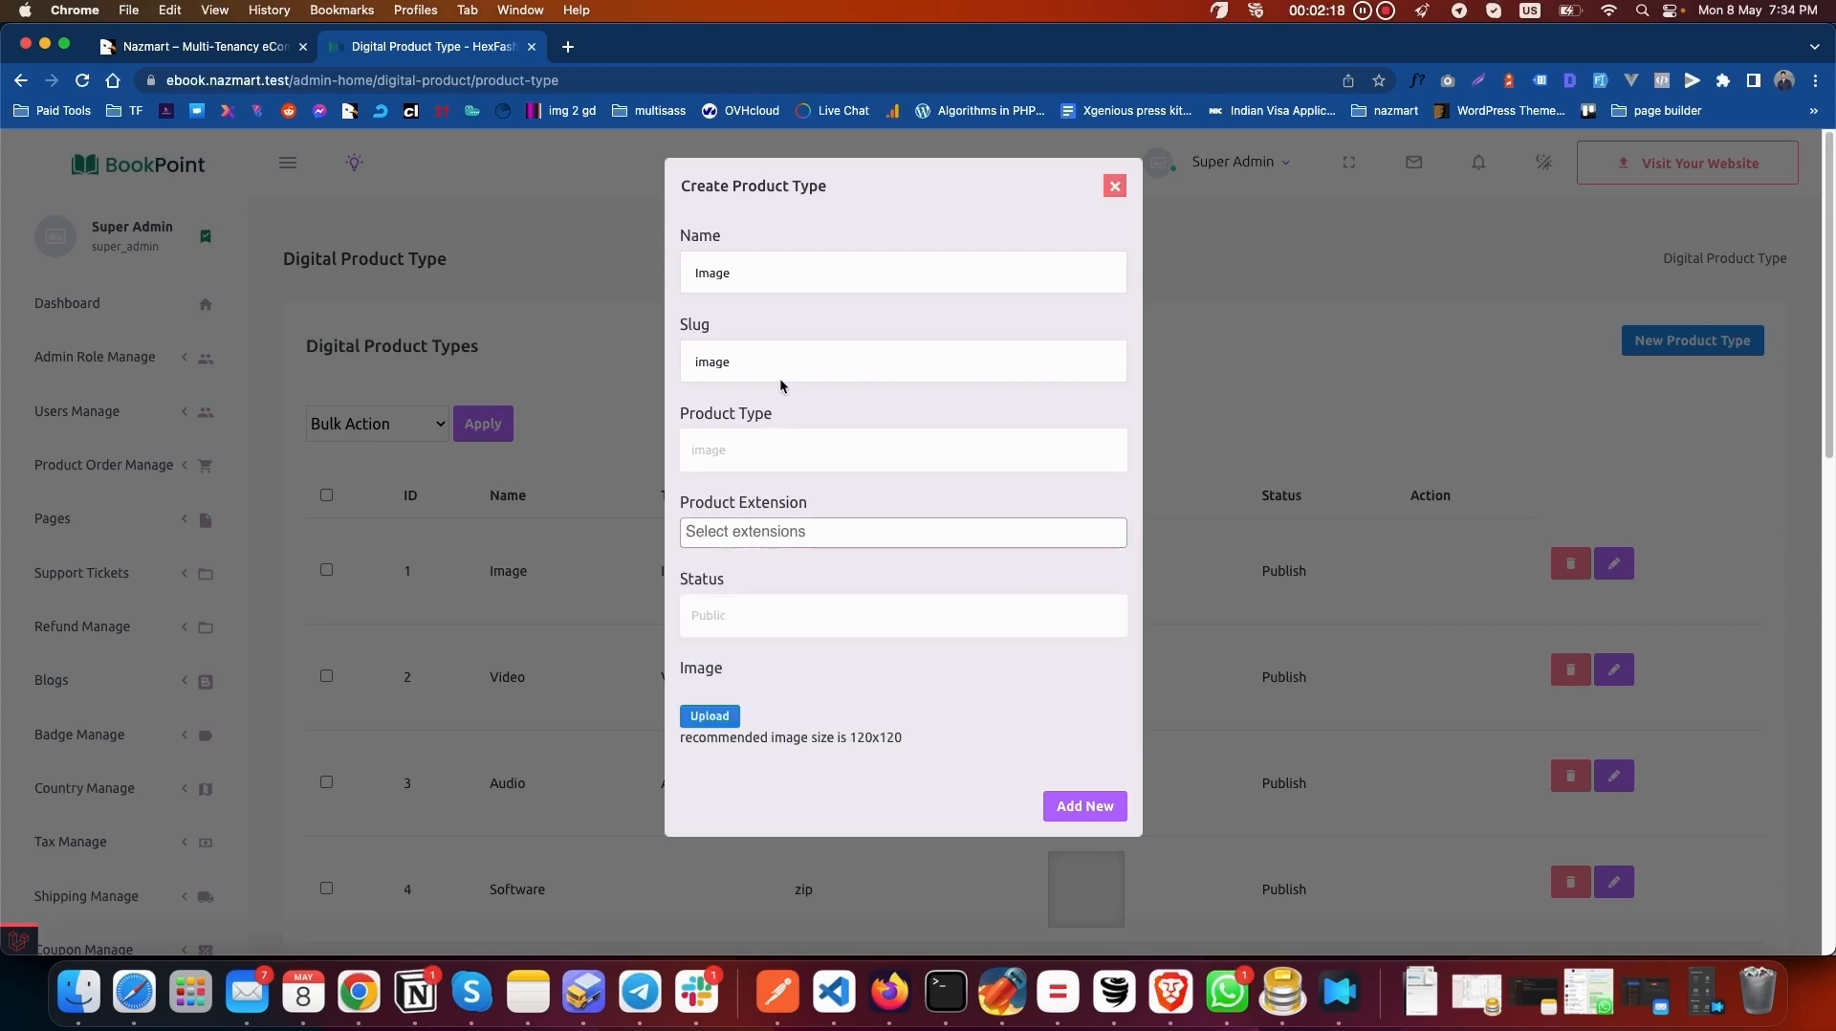
Rename the new product type "PhotoShop image"
{"action": "double_click", "coordinate": [774, 272]}
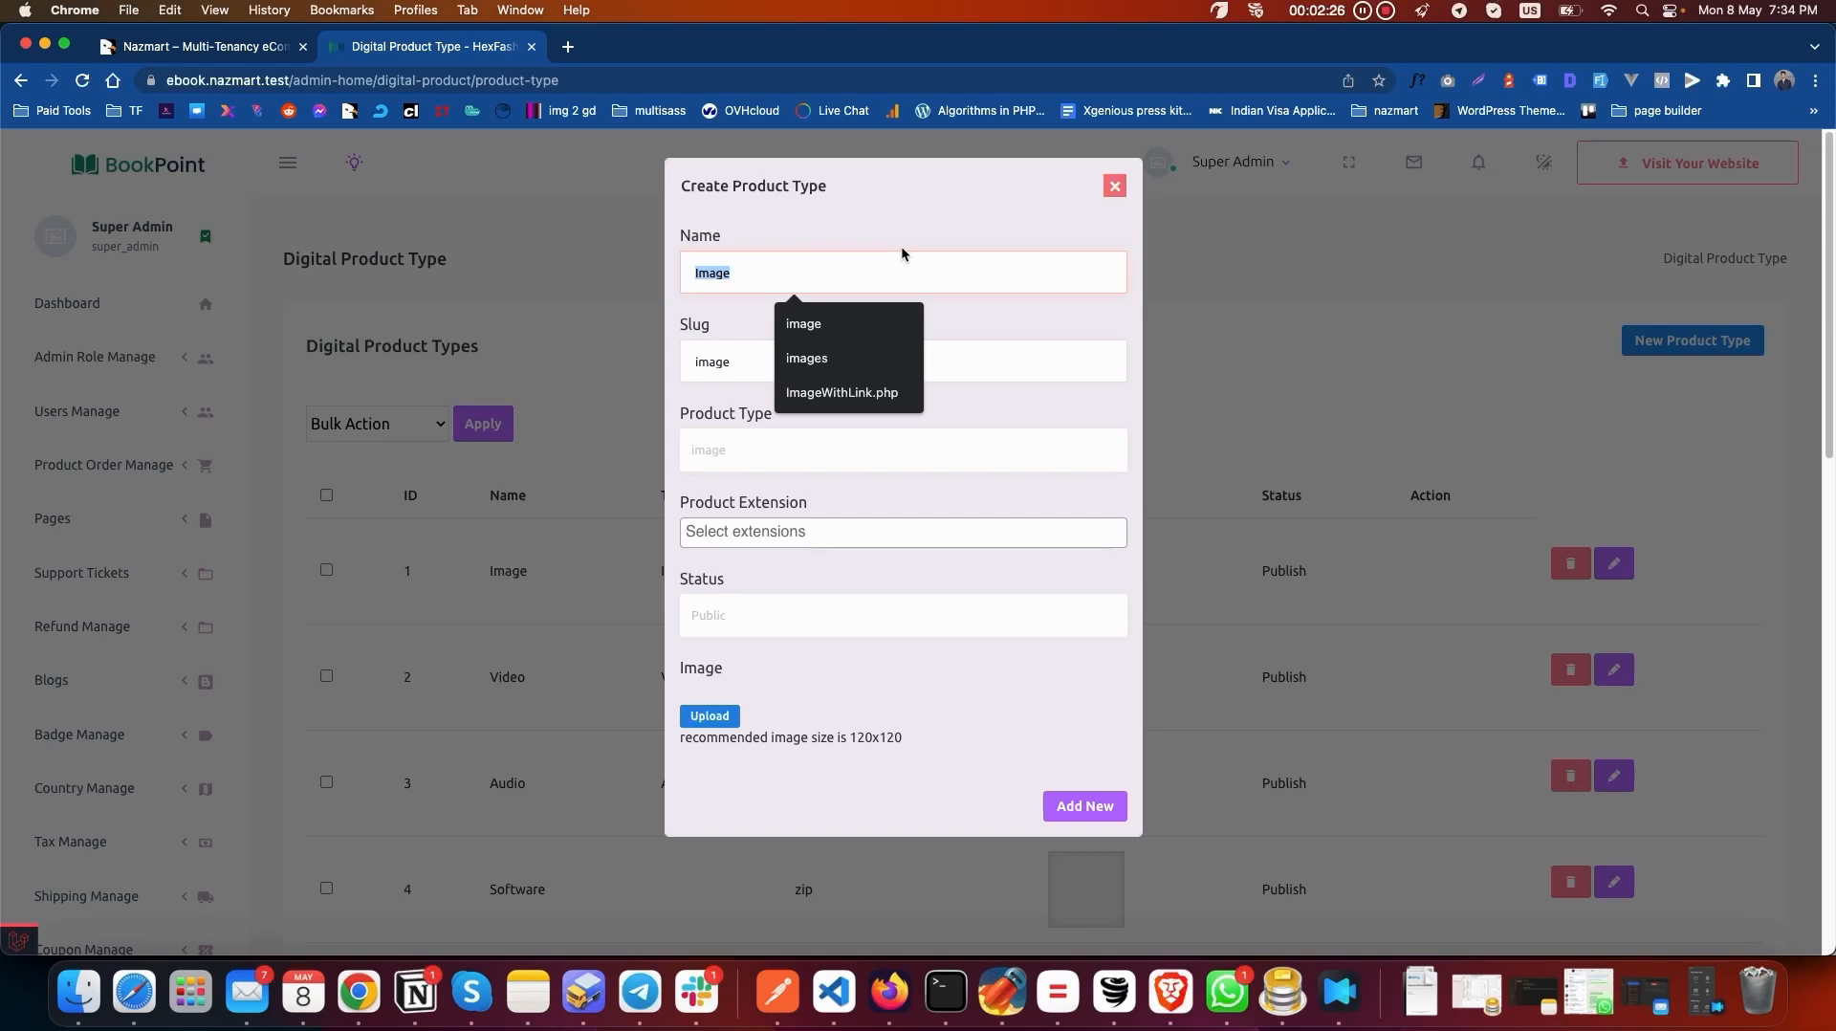
{"action": "type", "text": "PhotoShop image"}
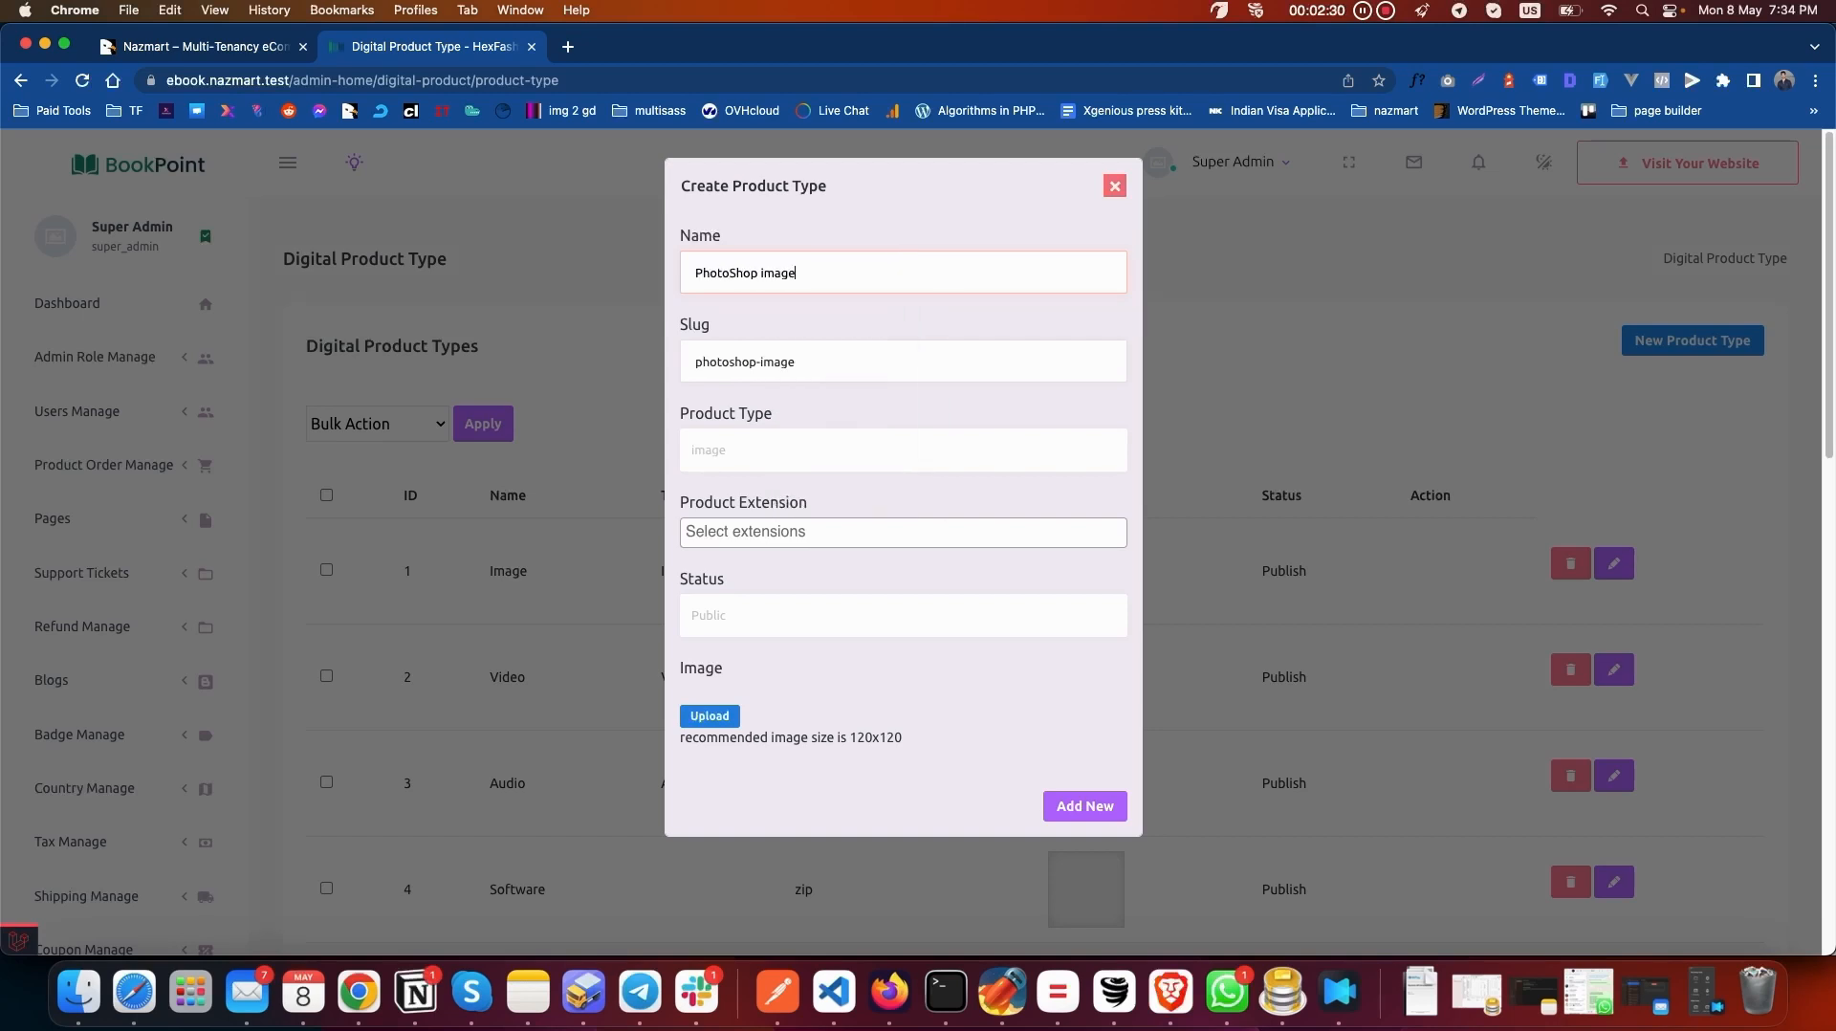
Try ai and eps as the product extensions and clear the selection again
{"action": "left_click", "coordinate": [712, 524]}
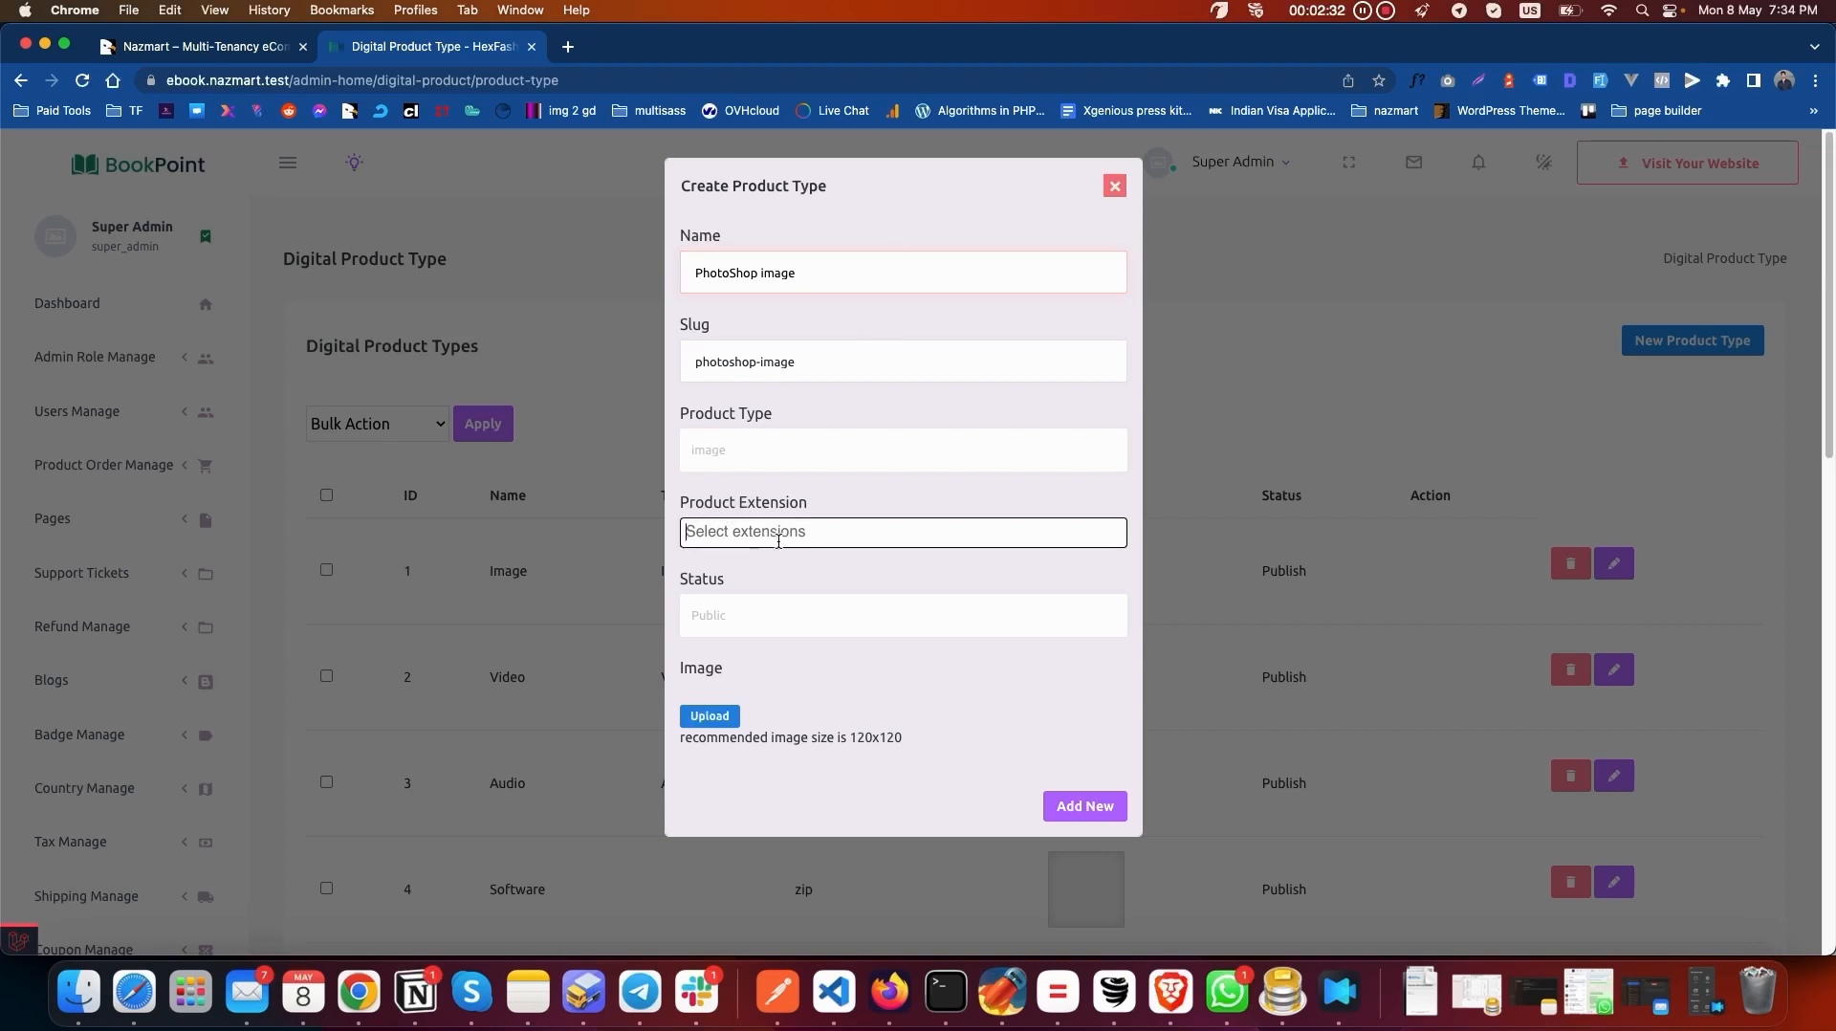
{"action": "scroll", "coordinate": [770, 634], "scroll_direction": "down", "scroll_amount": 5}
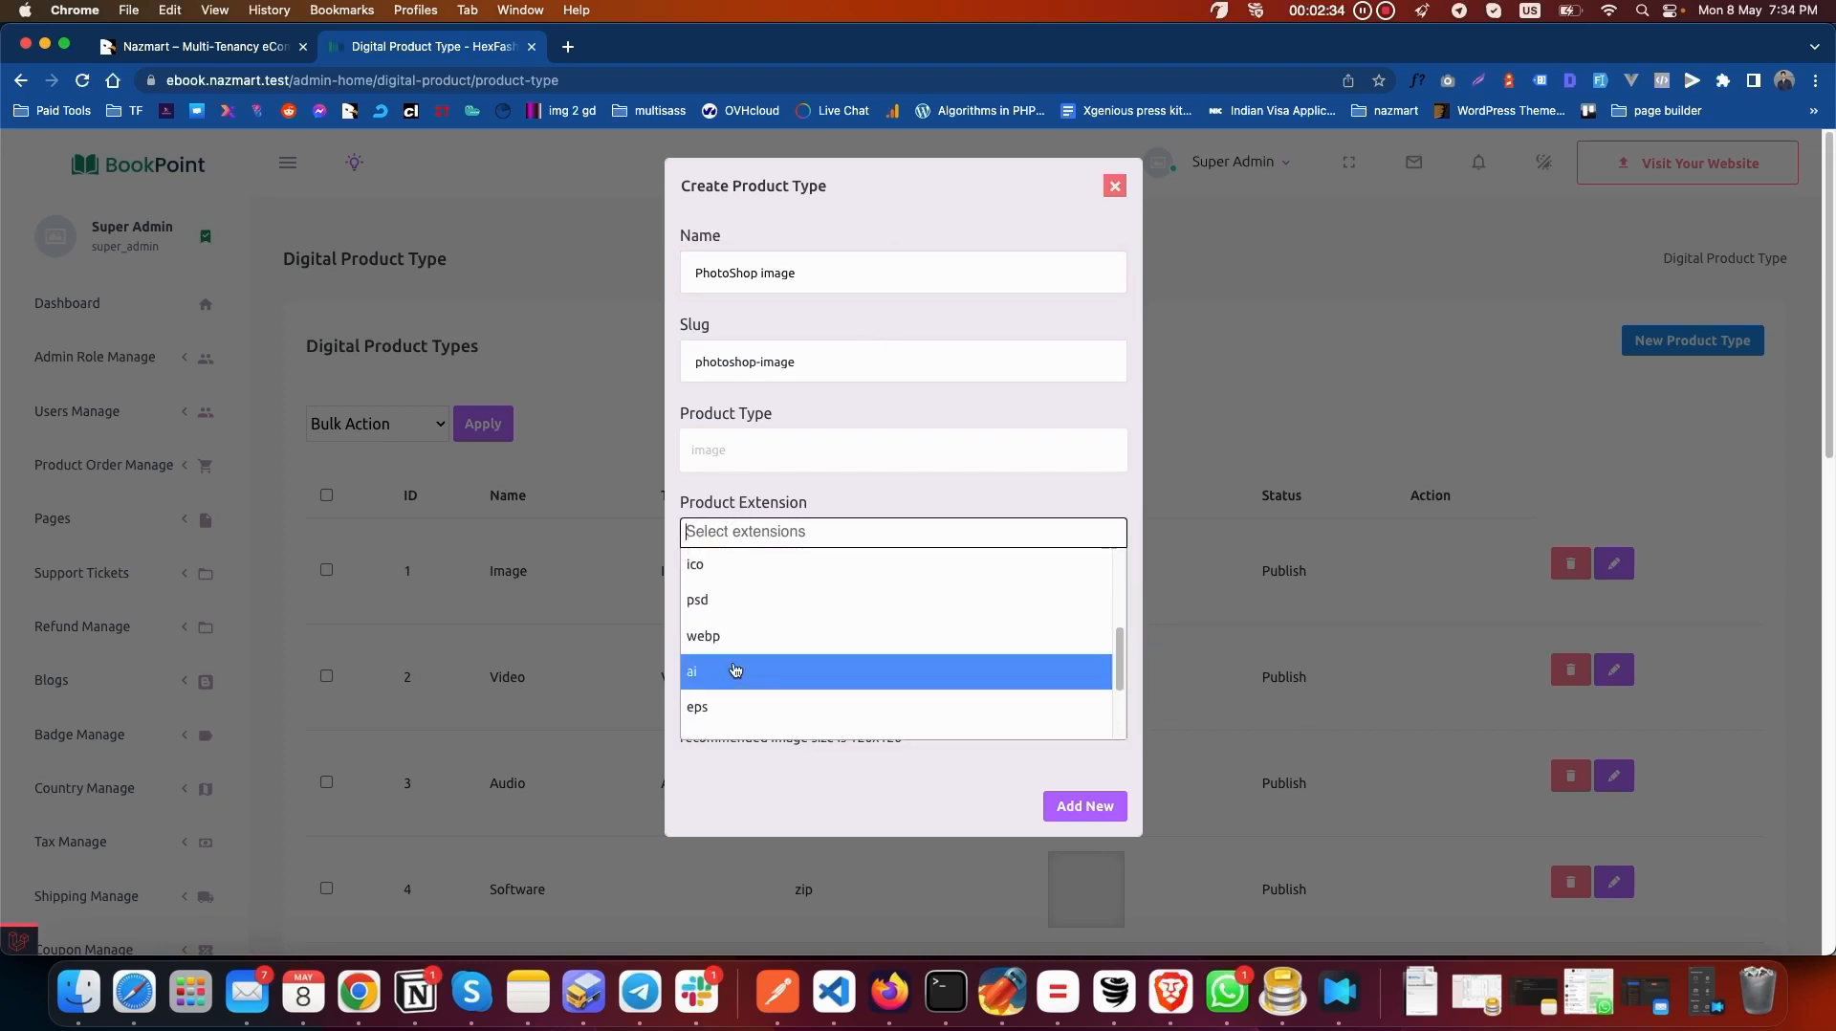
{"action": "left_click", "coordinate": [699, 672]}
{"action": "left_click", "coordinate": [776, 535]}
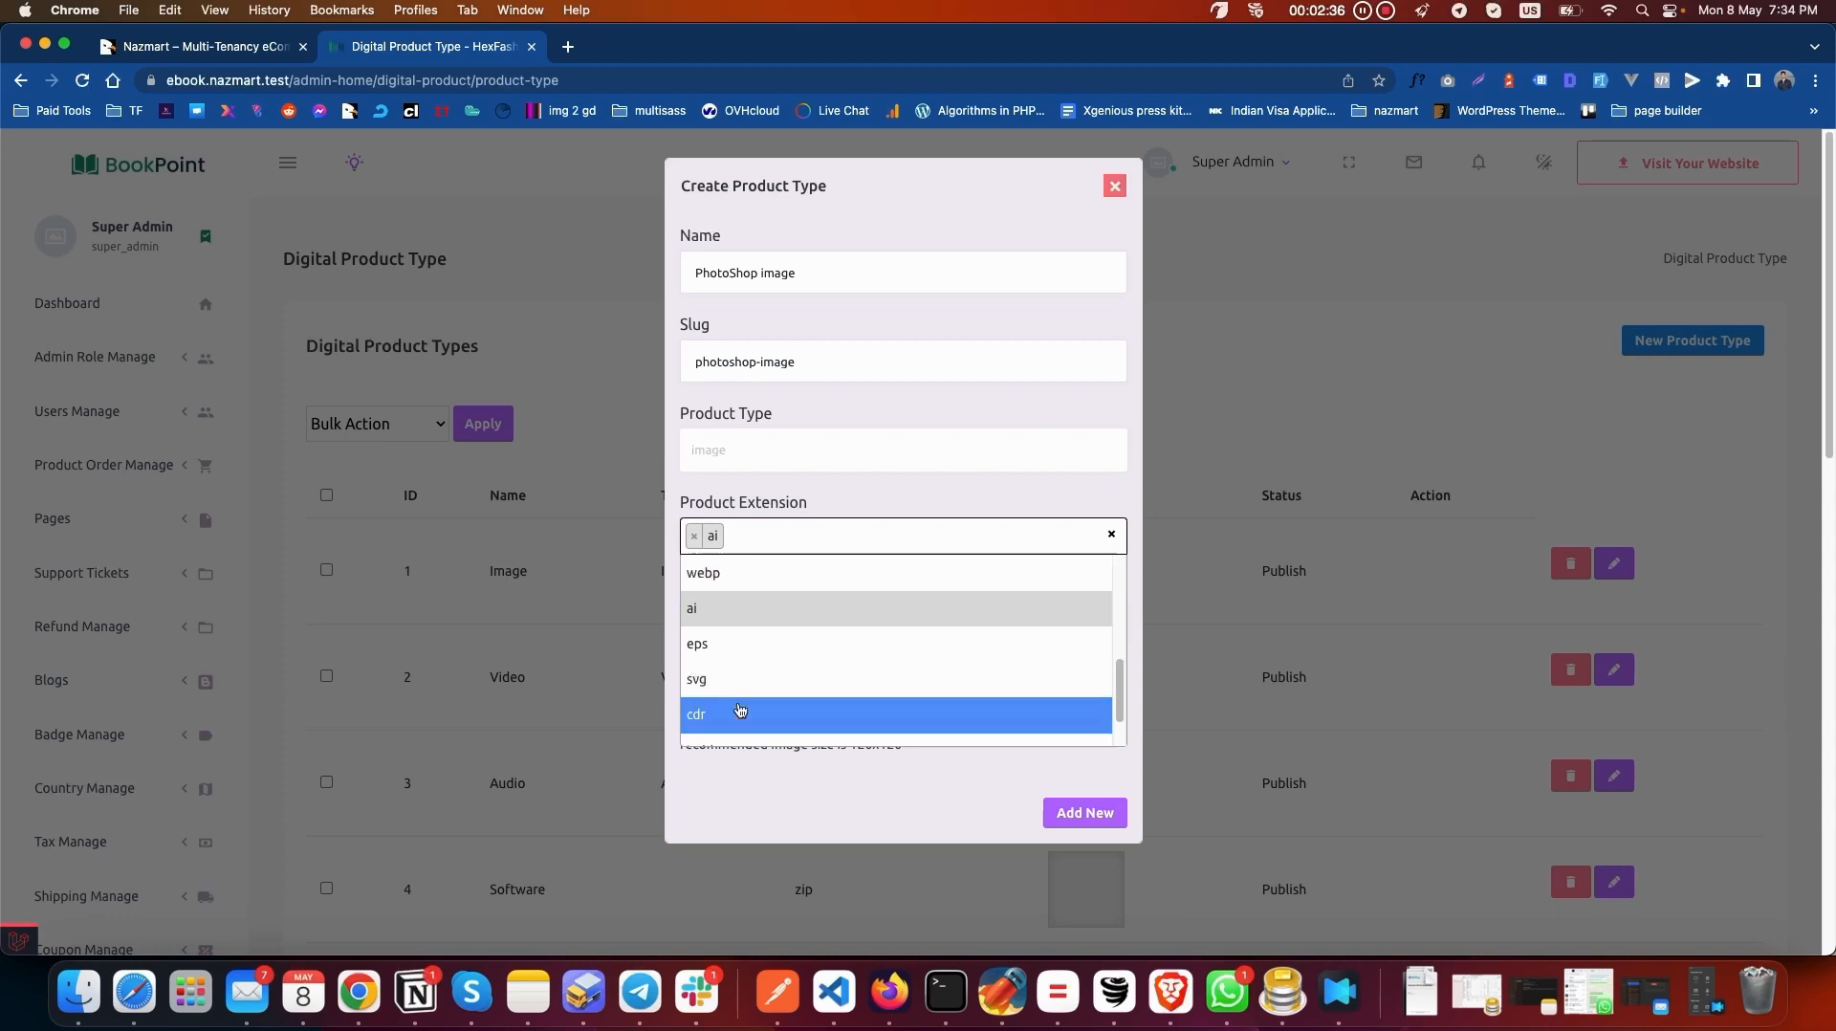
{"action": "left_click", "coordinate": [747, 660]}
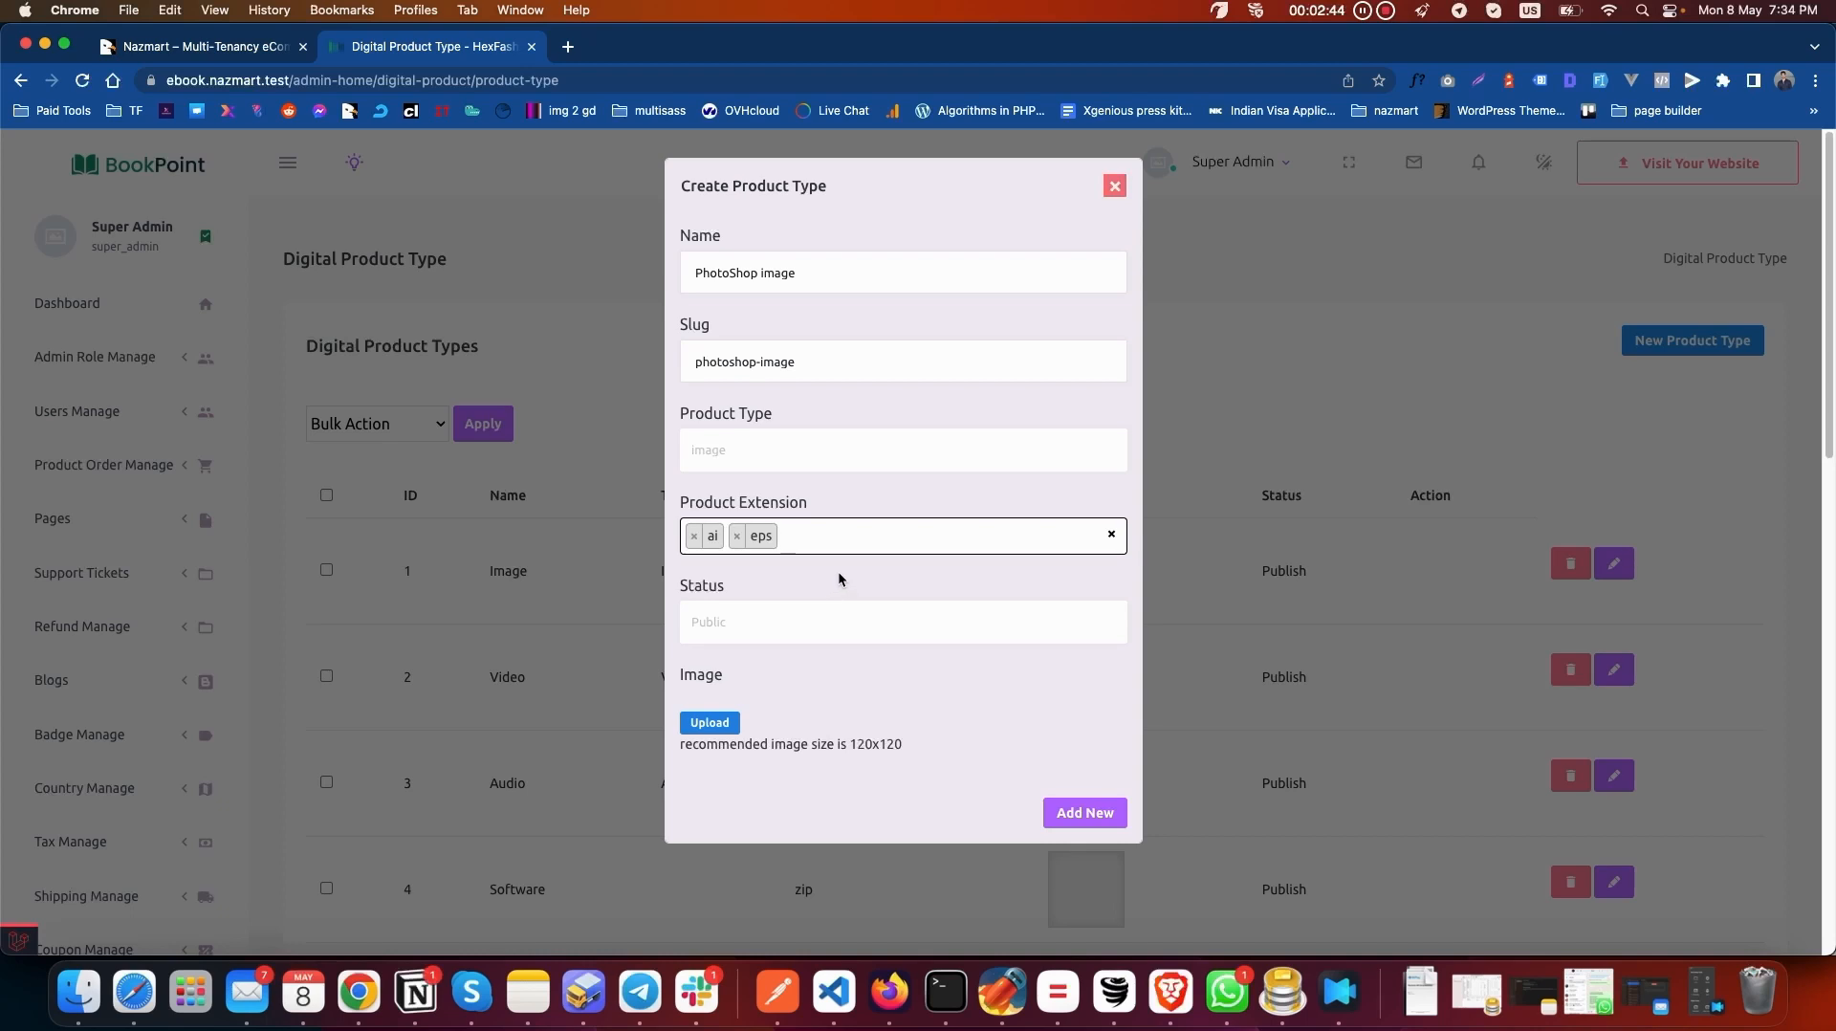
{"action": "left_click", "coordinate": [1111, 534]}
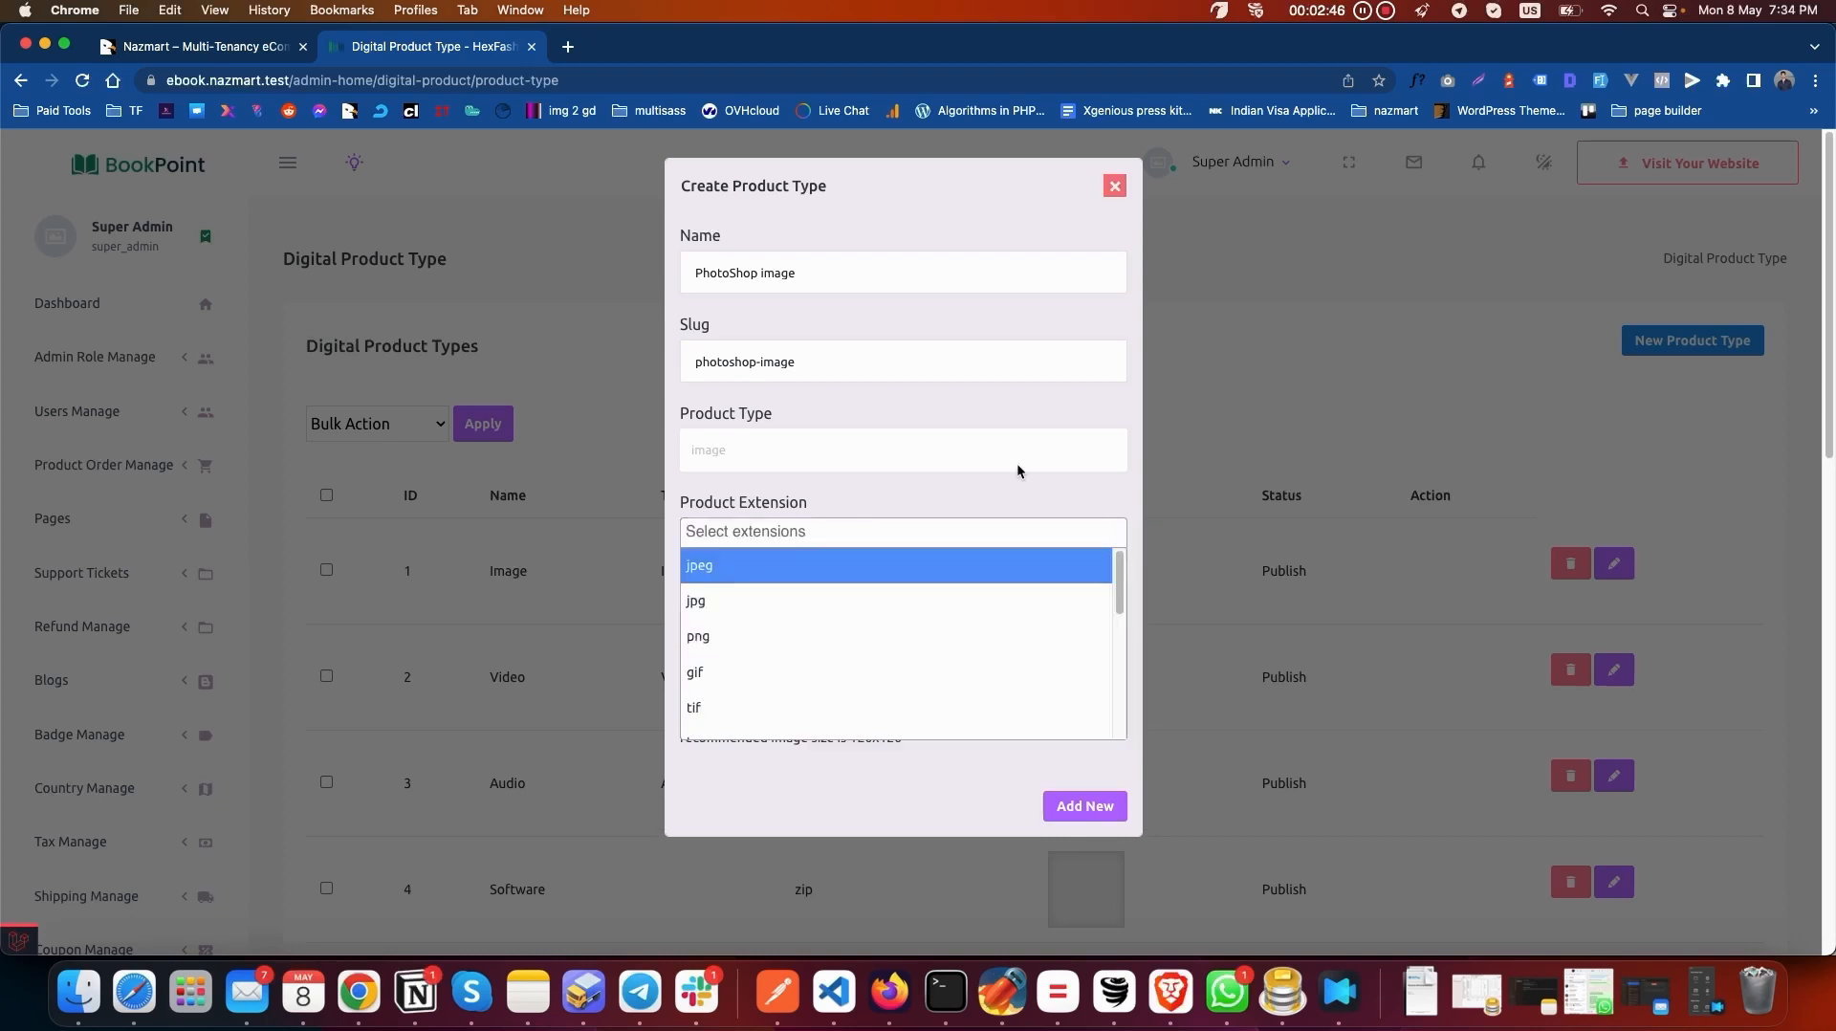
{"action": "left_click", "coordinate": [789, 350]}
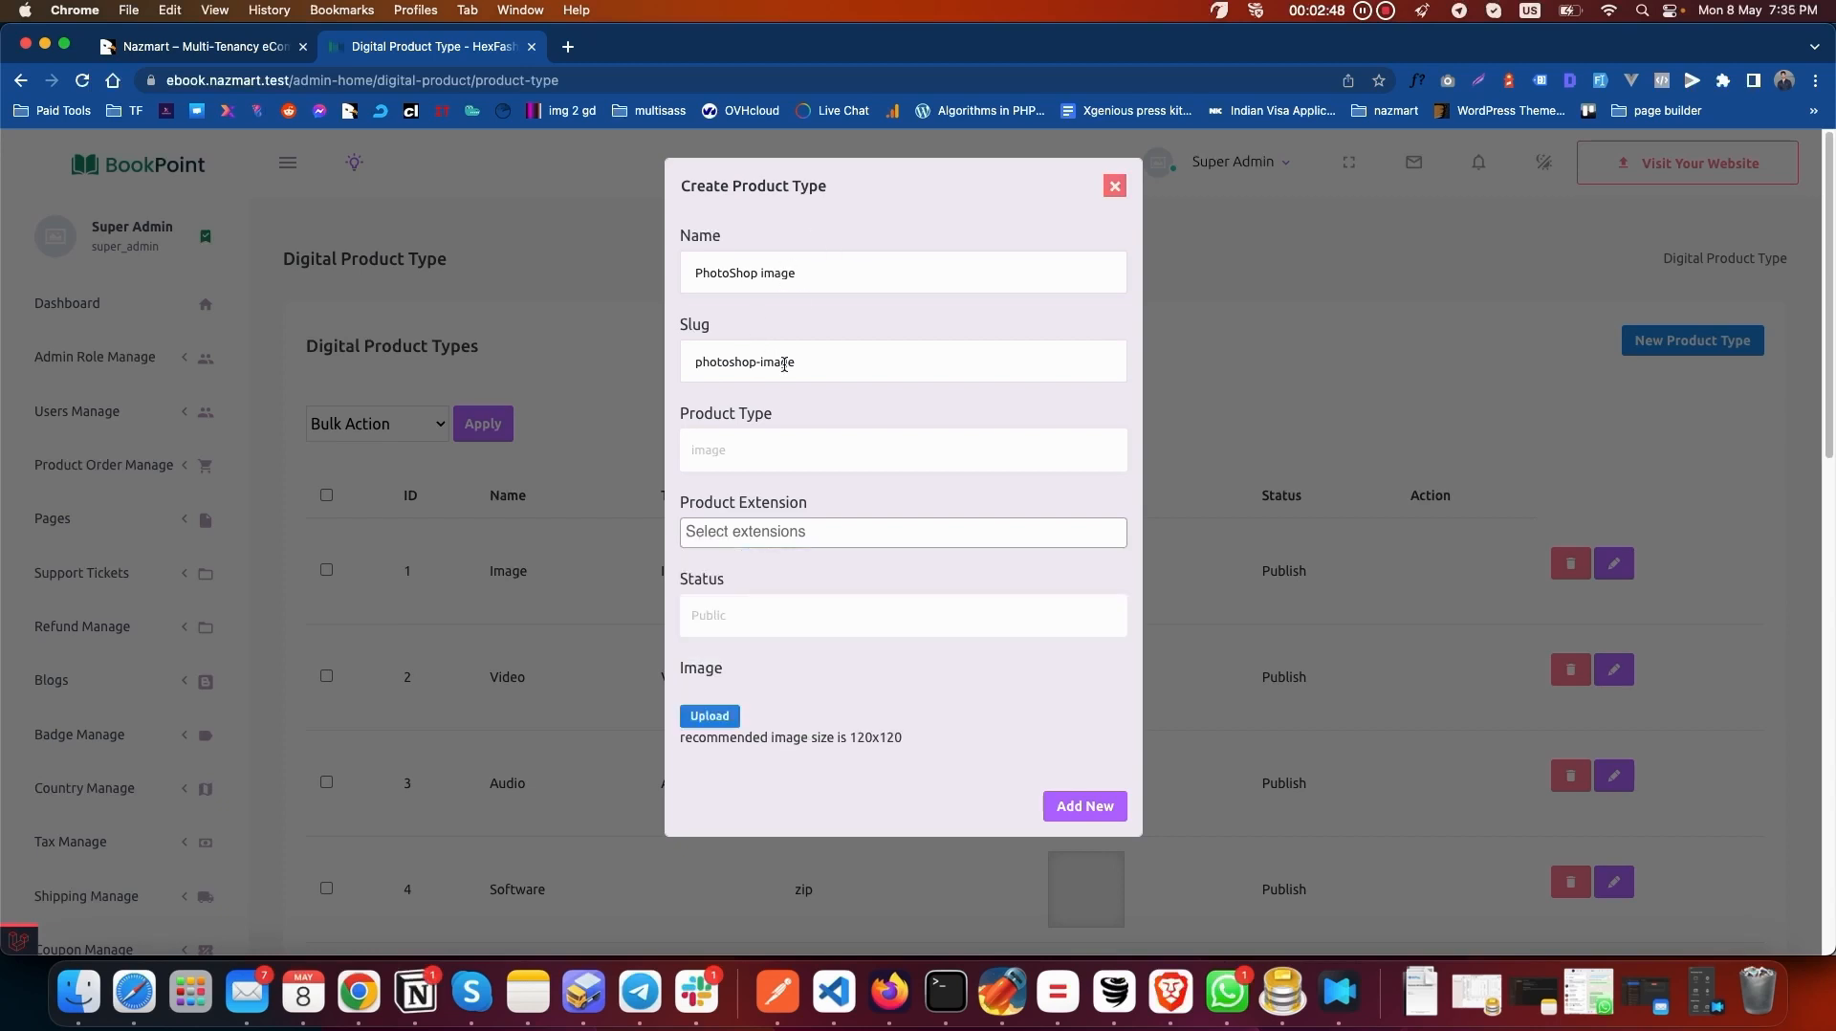
Change the new entry's product type to video and show the extensions offered for it
{"action": "left_click", "coordinate": [771, 451]}
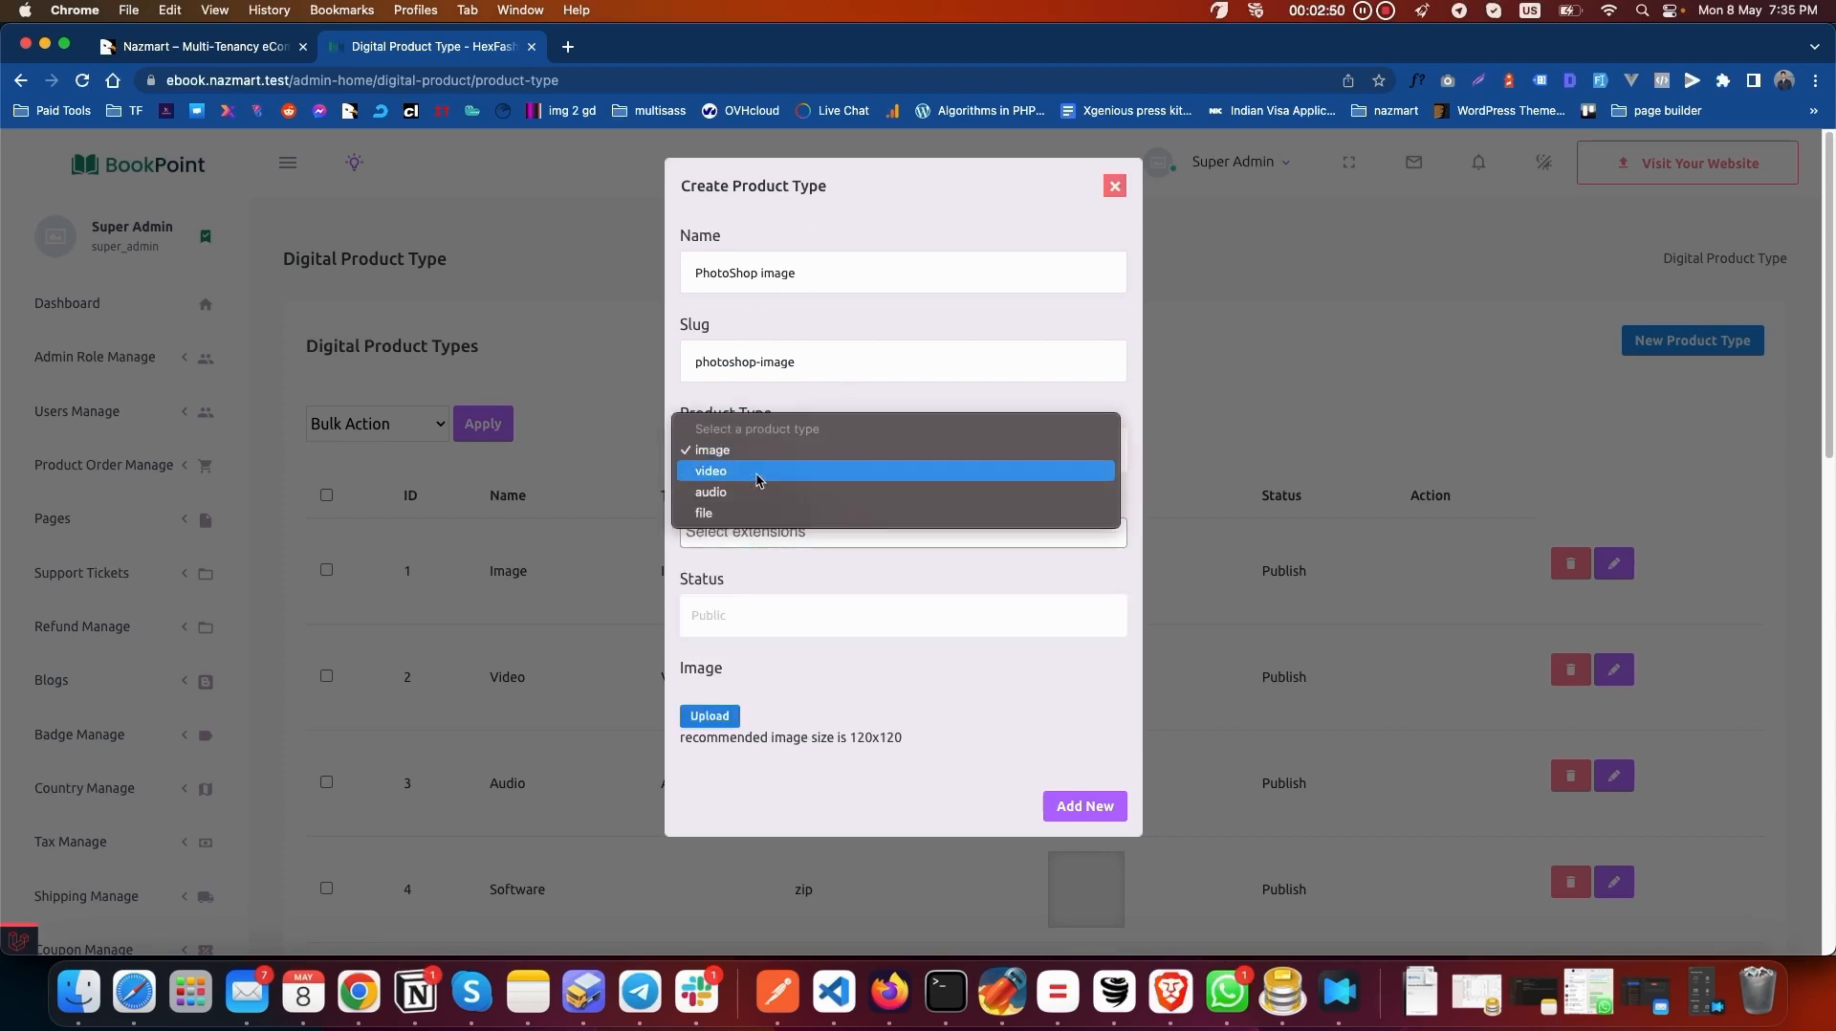
{"action": "left_click", "coordinate": [753, 478]}
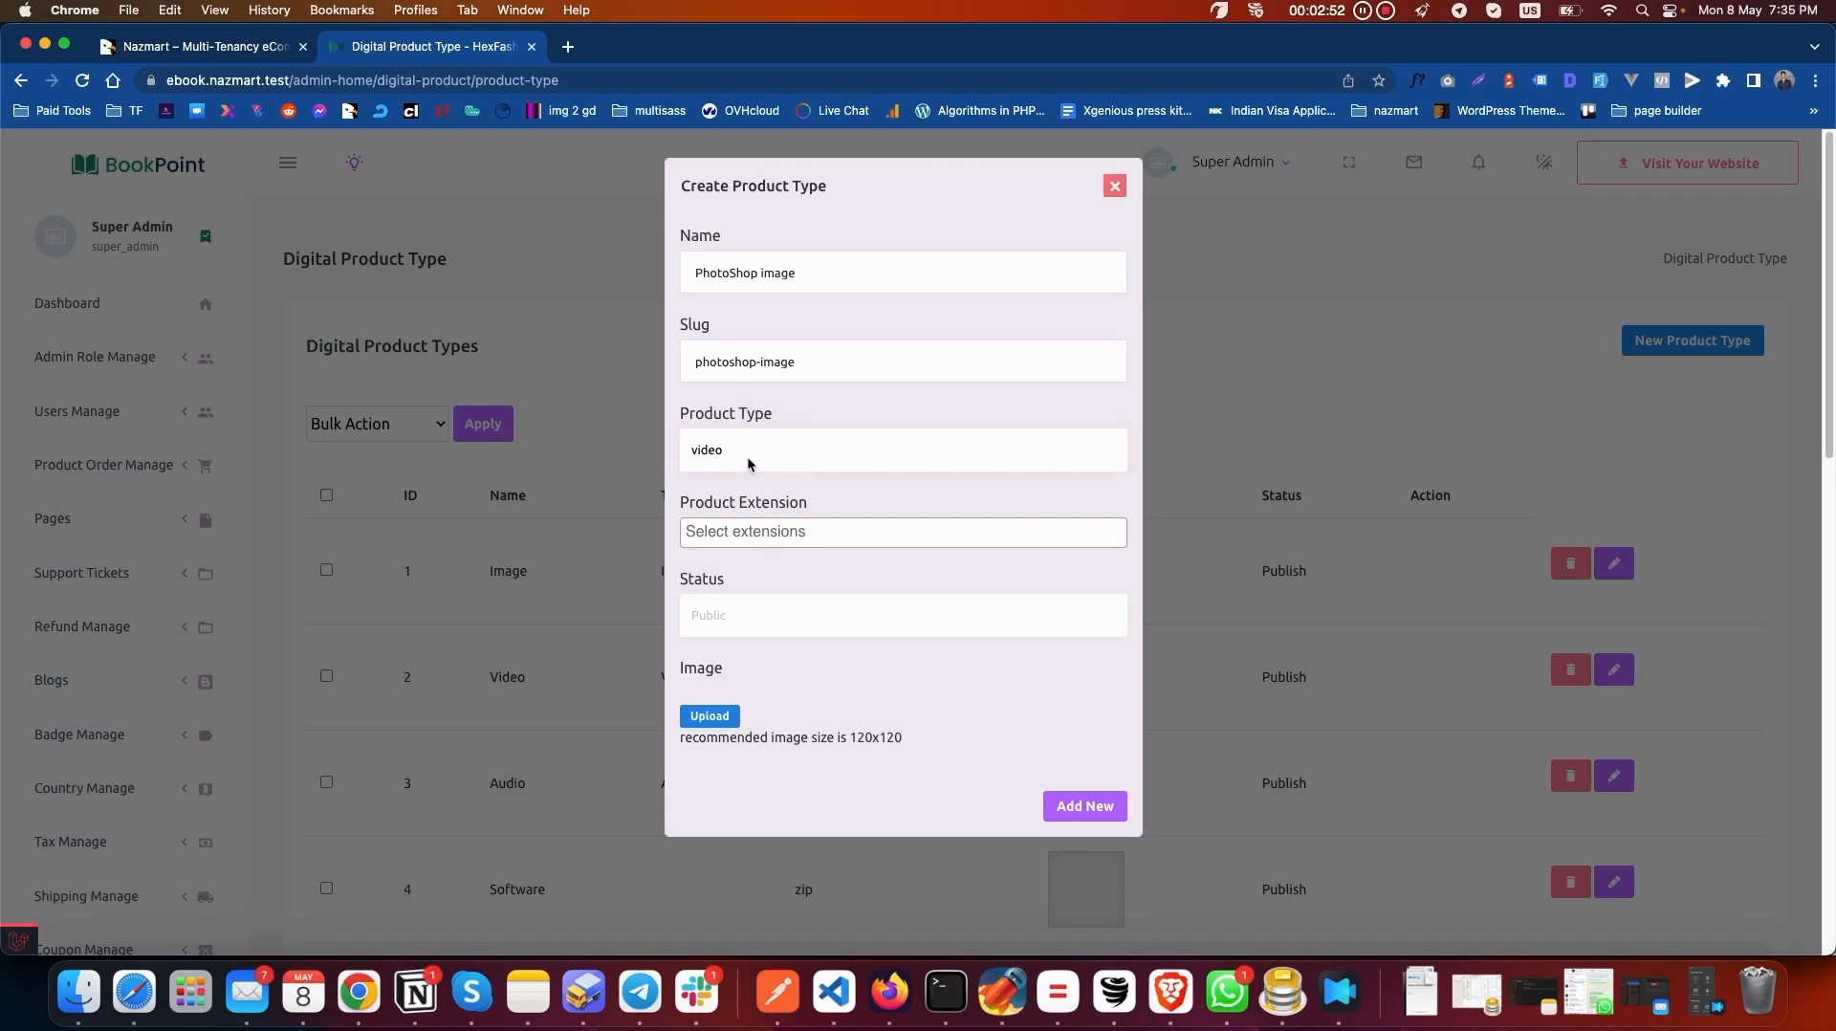
{"action": "left_click", "coordinate": [778, 531]}
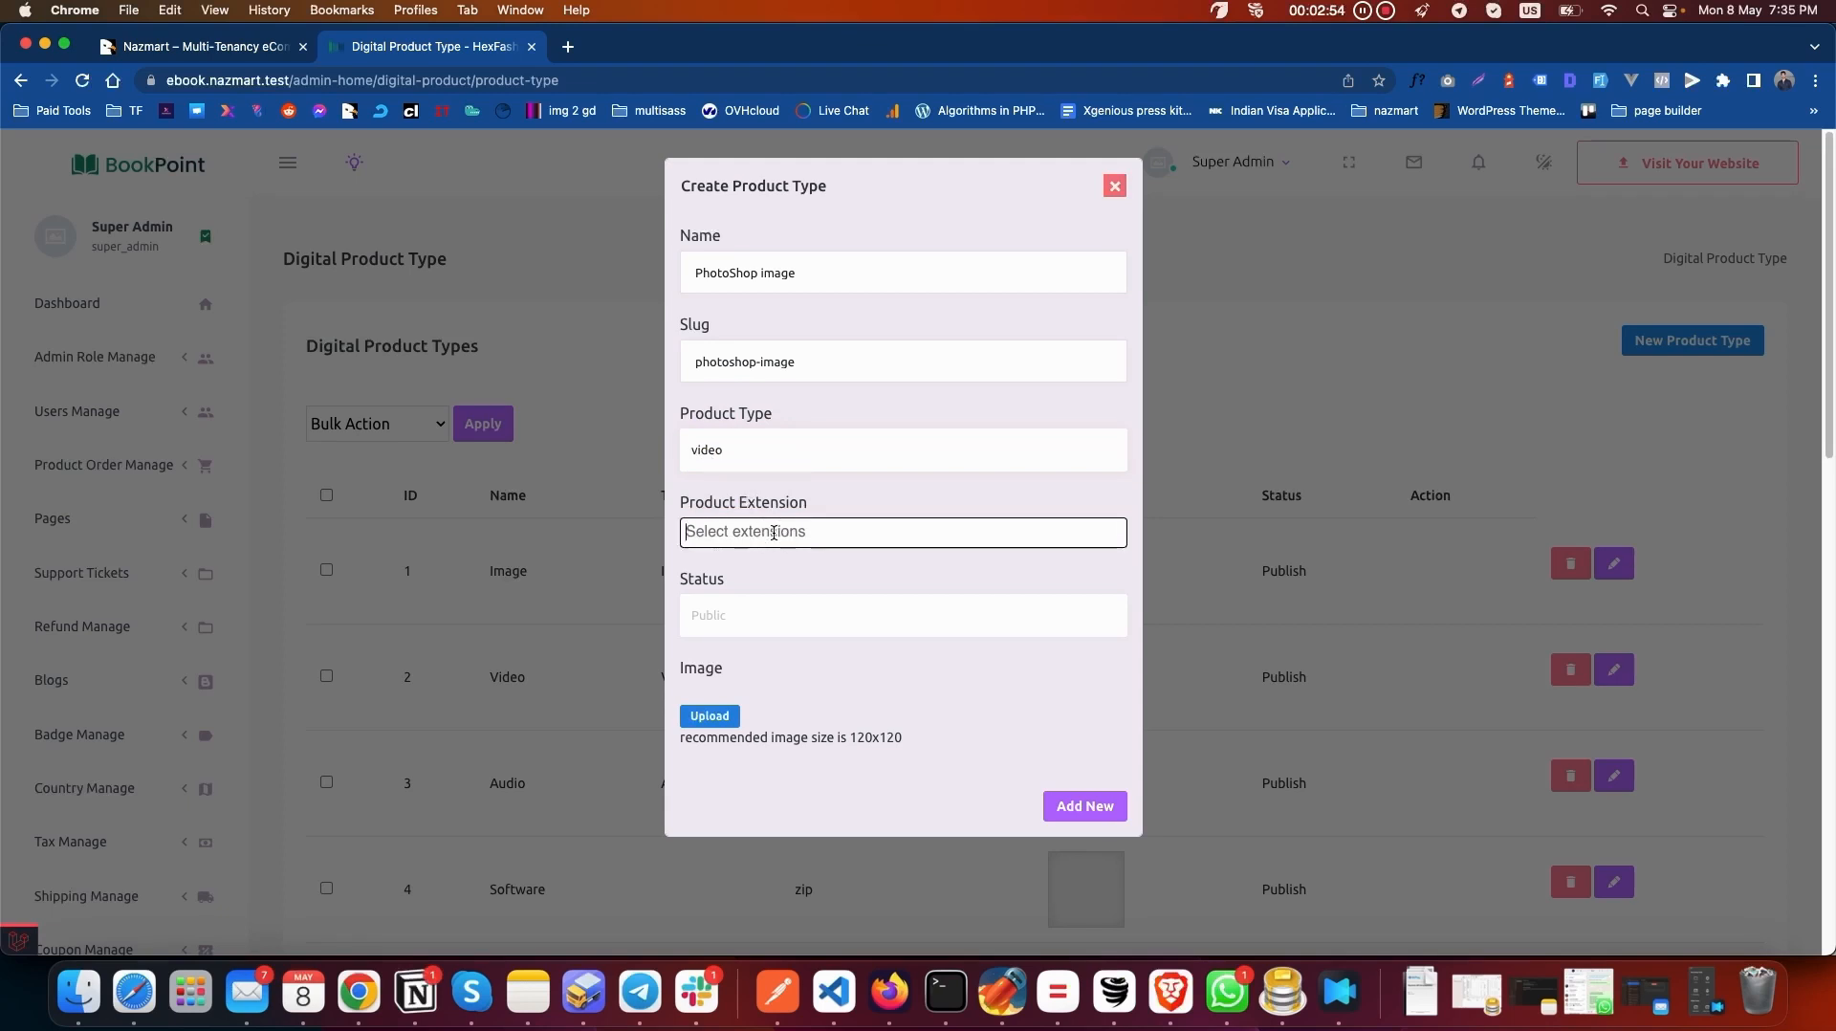
{"action": "scroll", "coordinate": [733, 660], "scroll_direction": "down", "scroll_amount": 6}
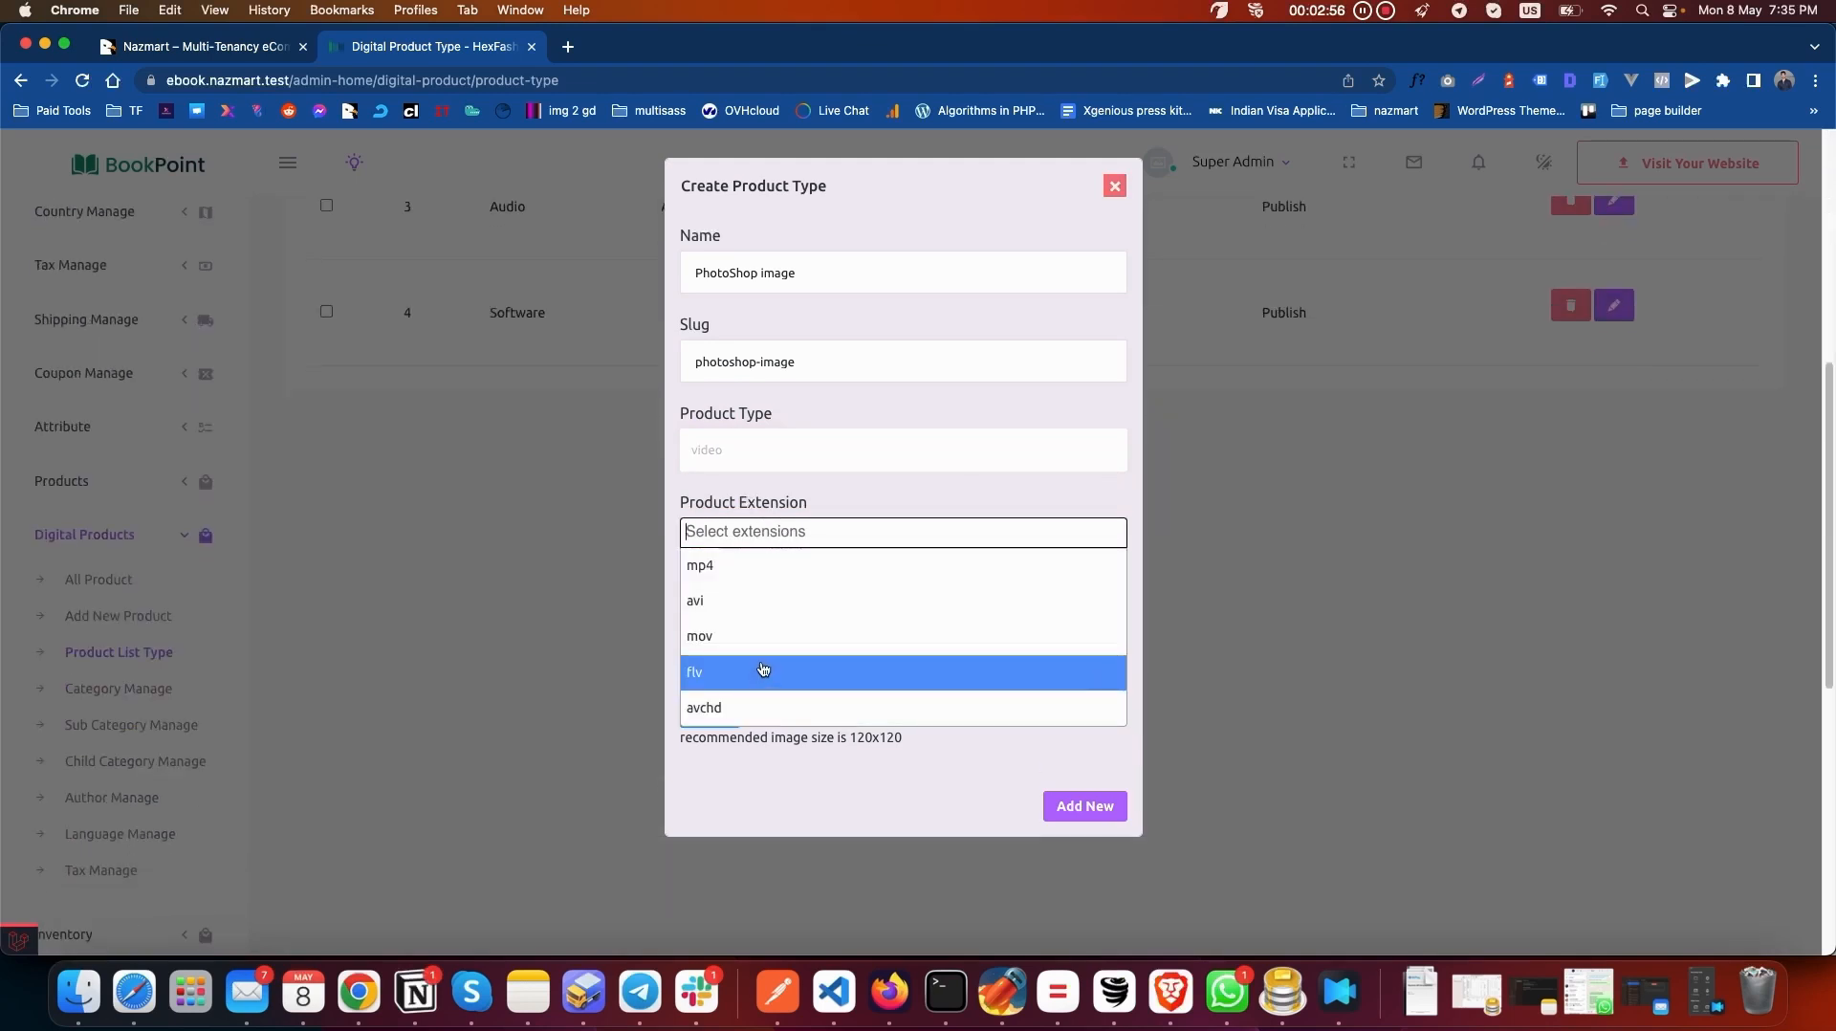
Change the new entry's product type from video to file and show the extensions offered for it
{"action": "scroll", "coordinate": [1293, 697], "scroll_direction": "up", "scroll_amount": 4}
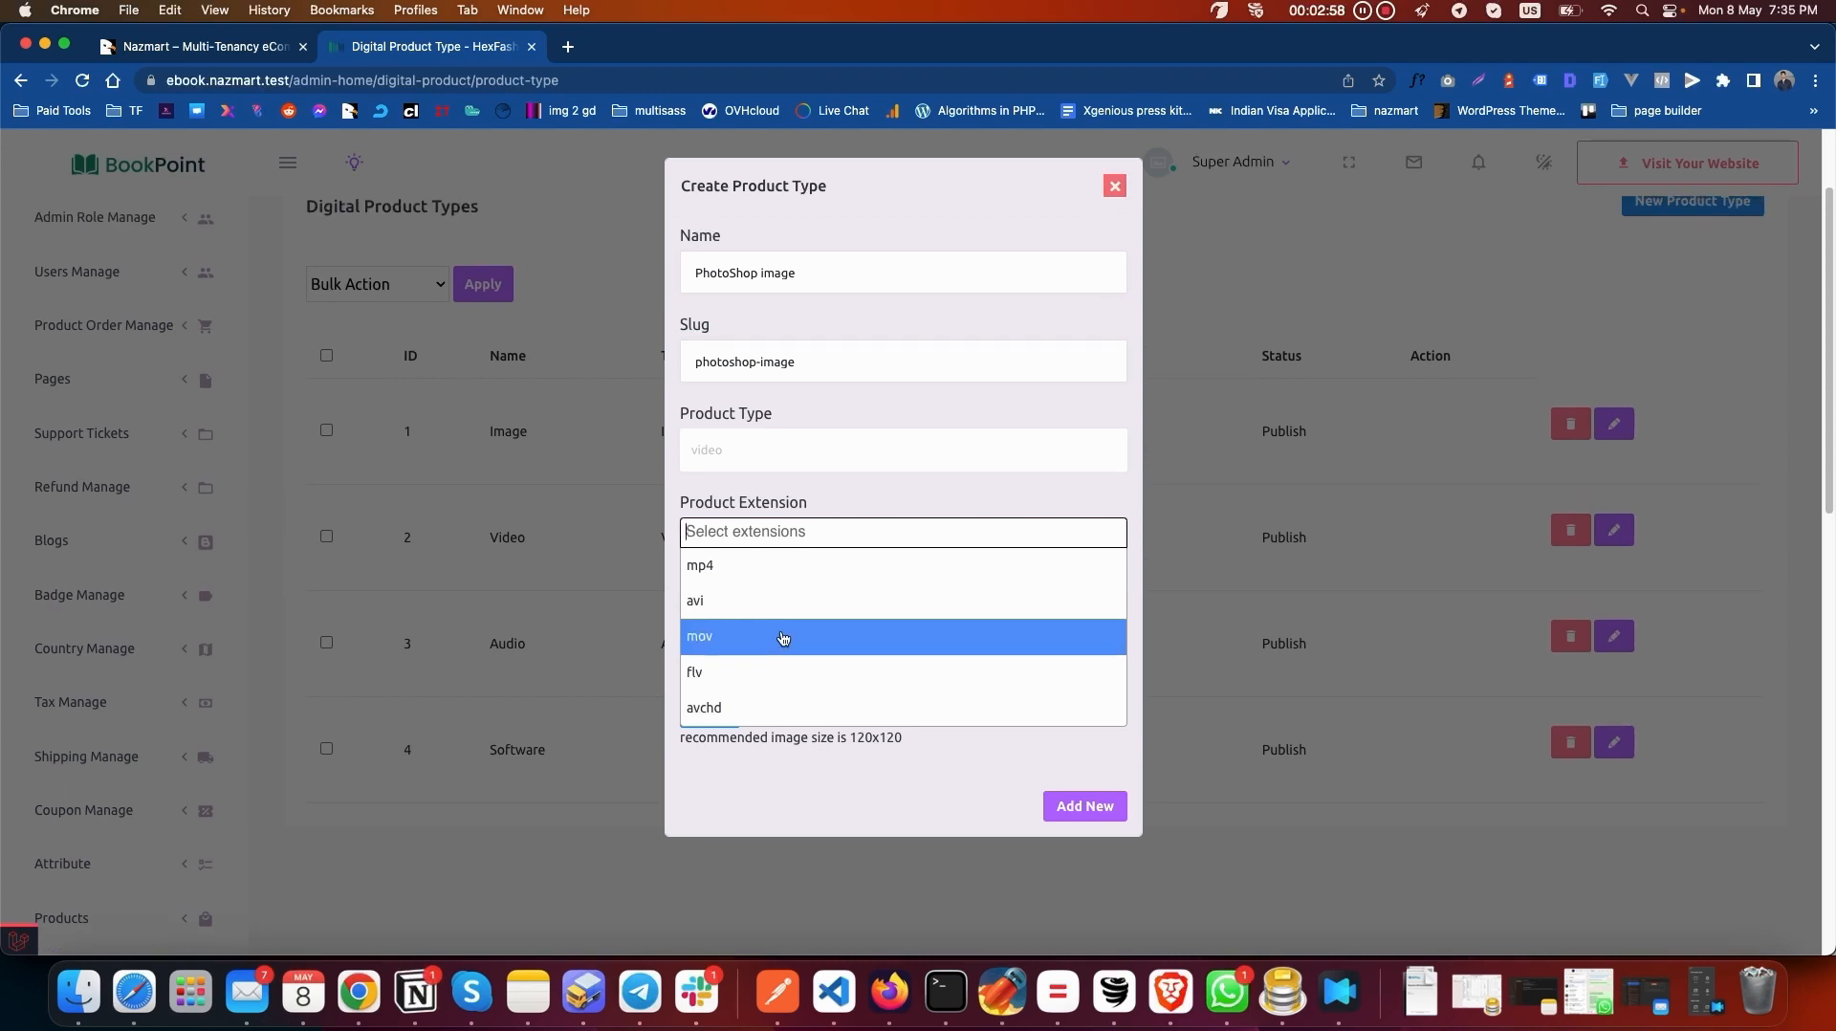
{"action": "left_click", "coordinate": [809, 499]}
{"action": "left_click", "coordinate": [746, 454]}
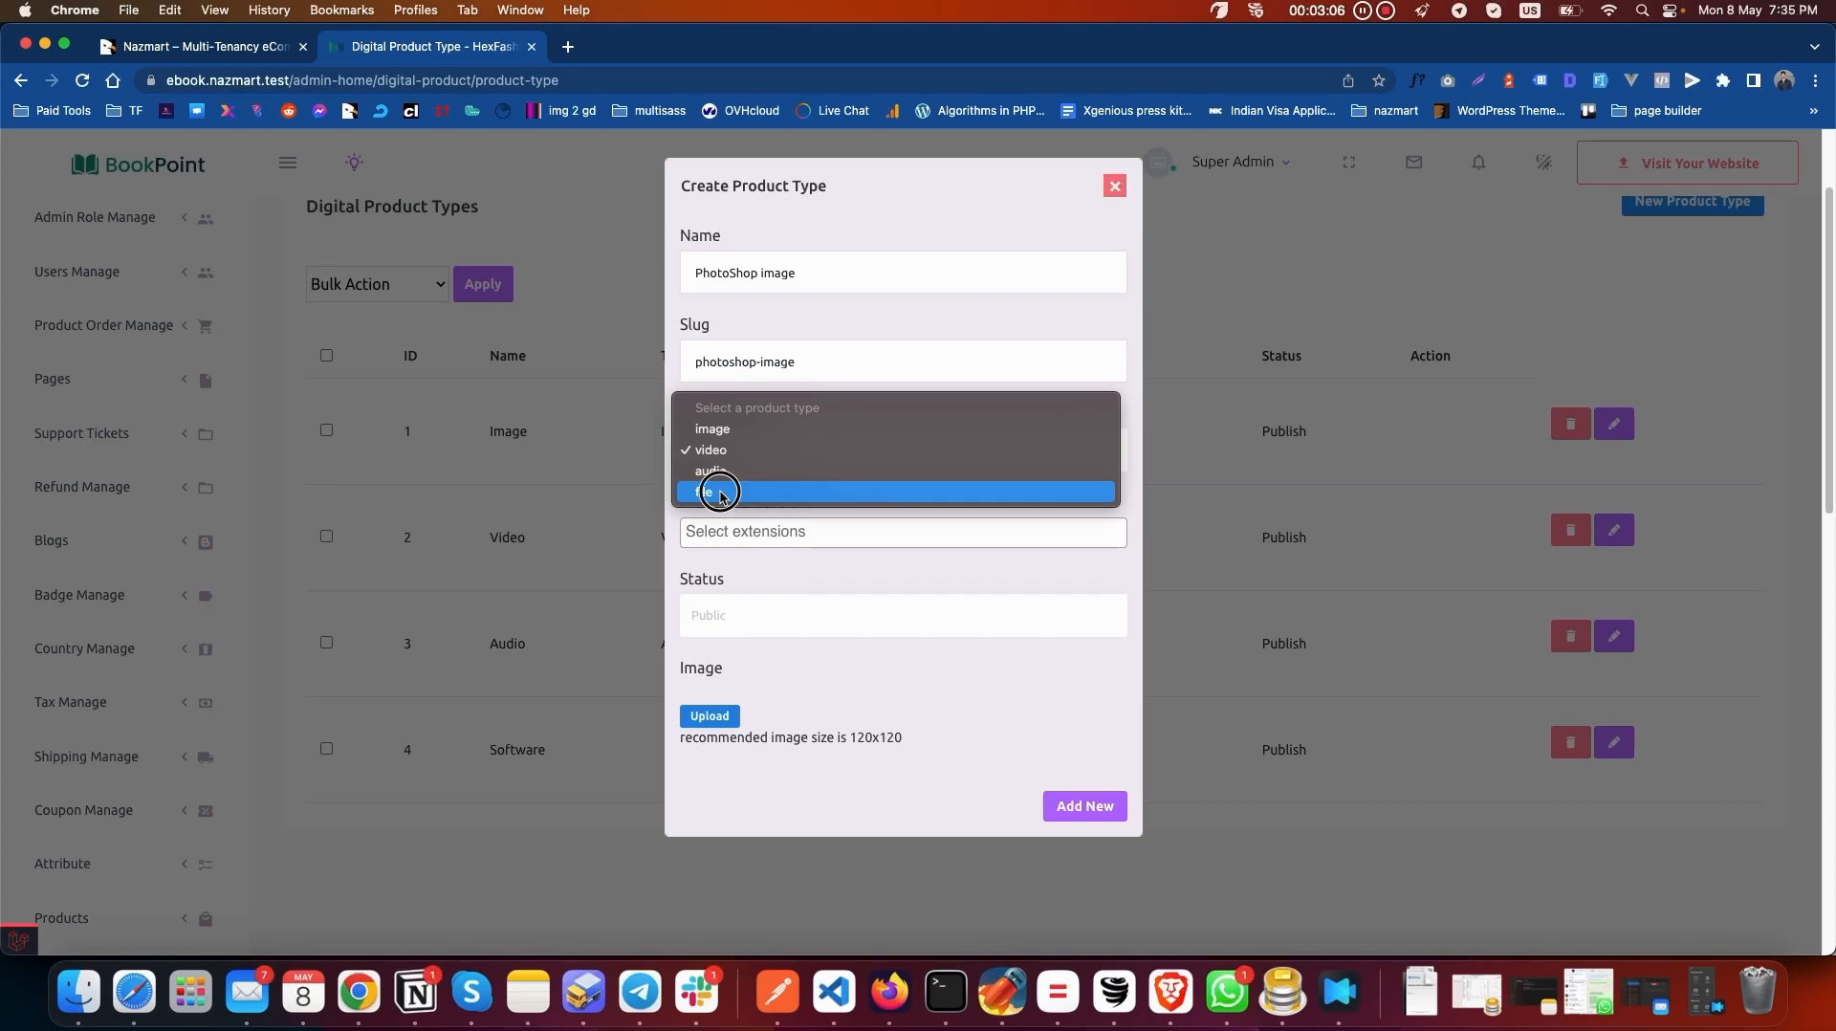
{"action": "left_click", "coordinate": [722, 493]}
{"action": "left_click", "coordinate": [727, 528]}
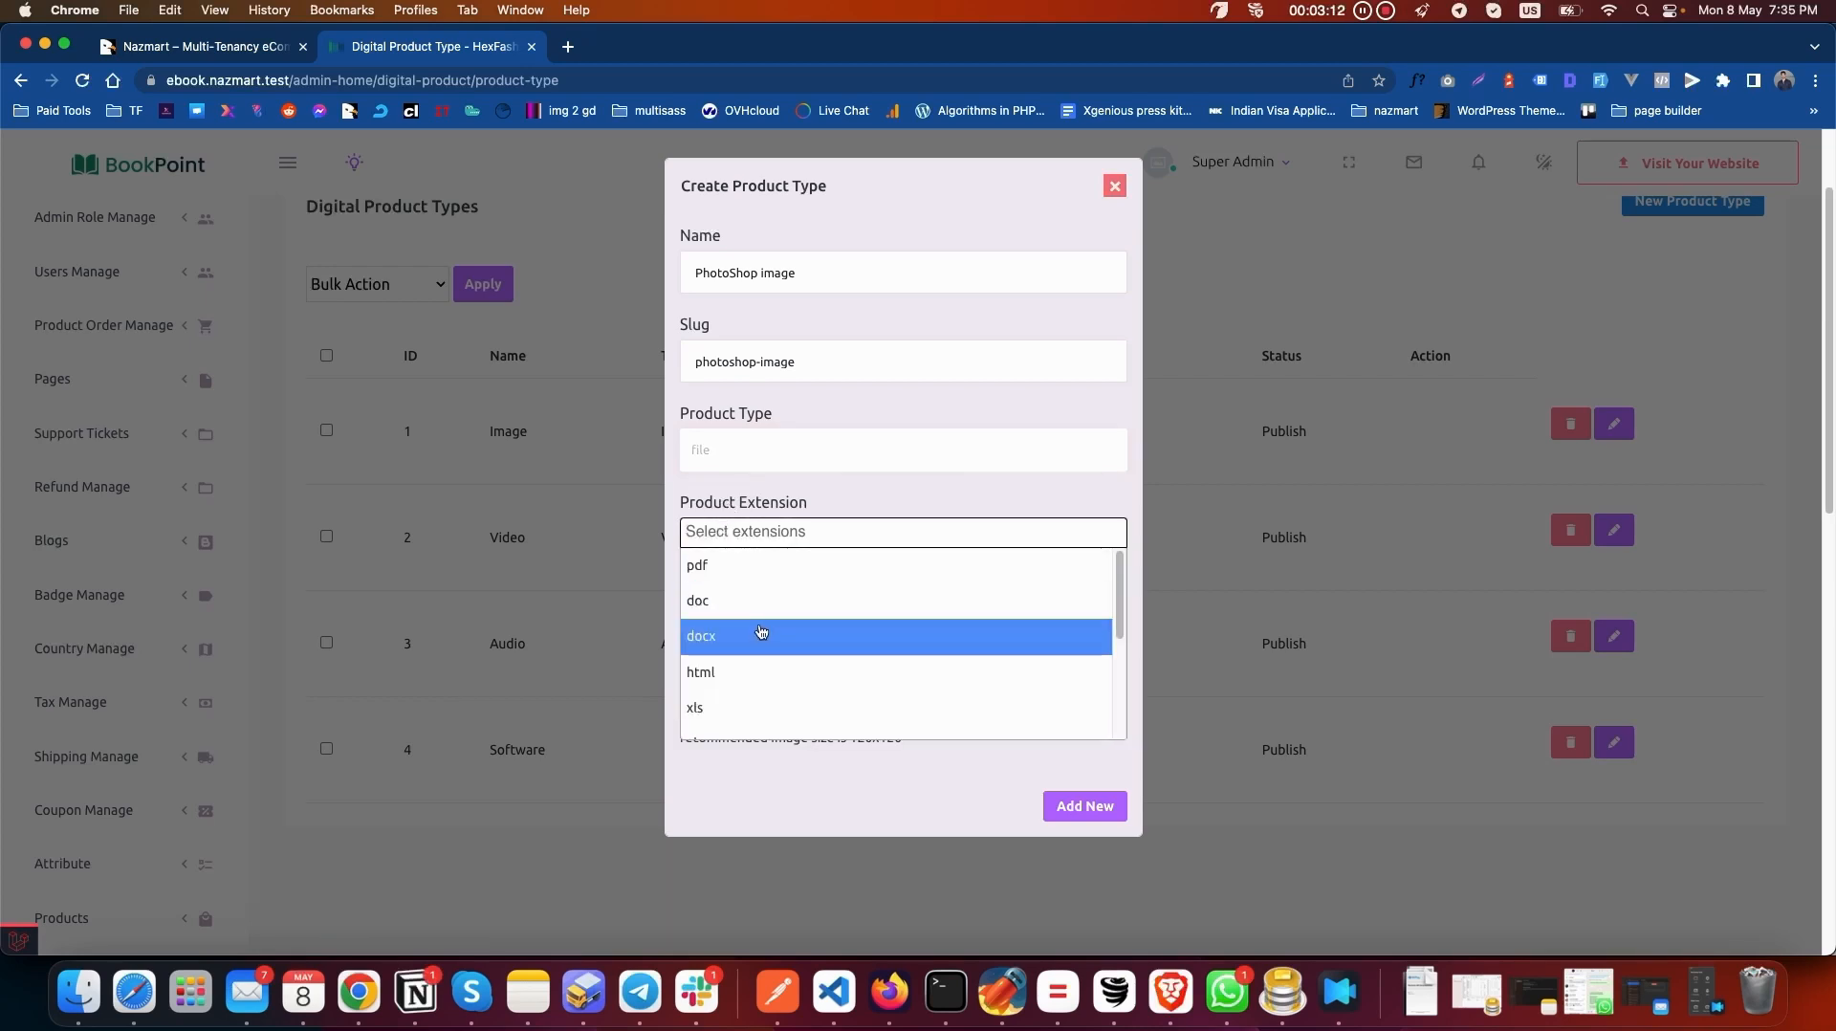
{"action": "left_click", "coordinate": [744, 505]}
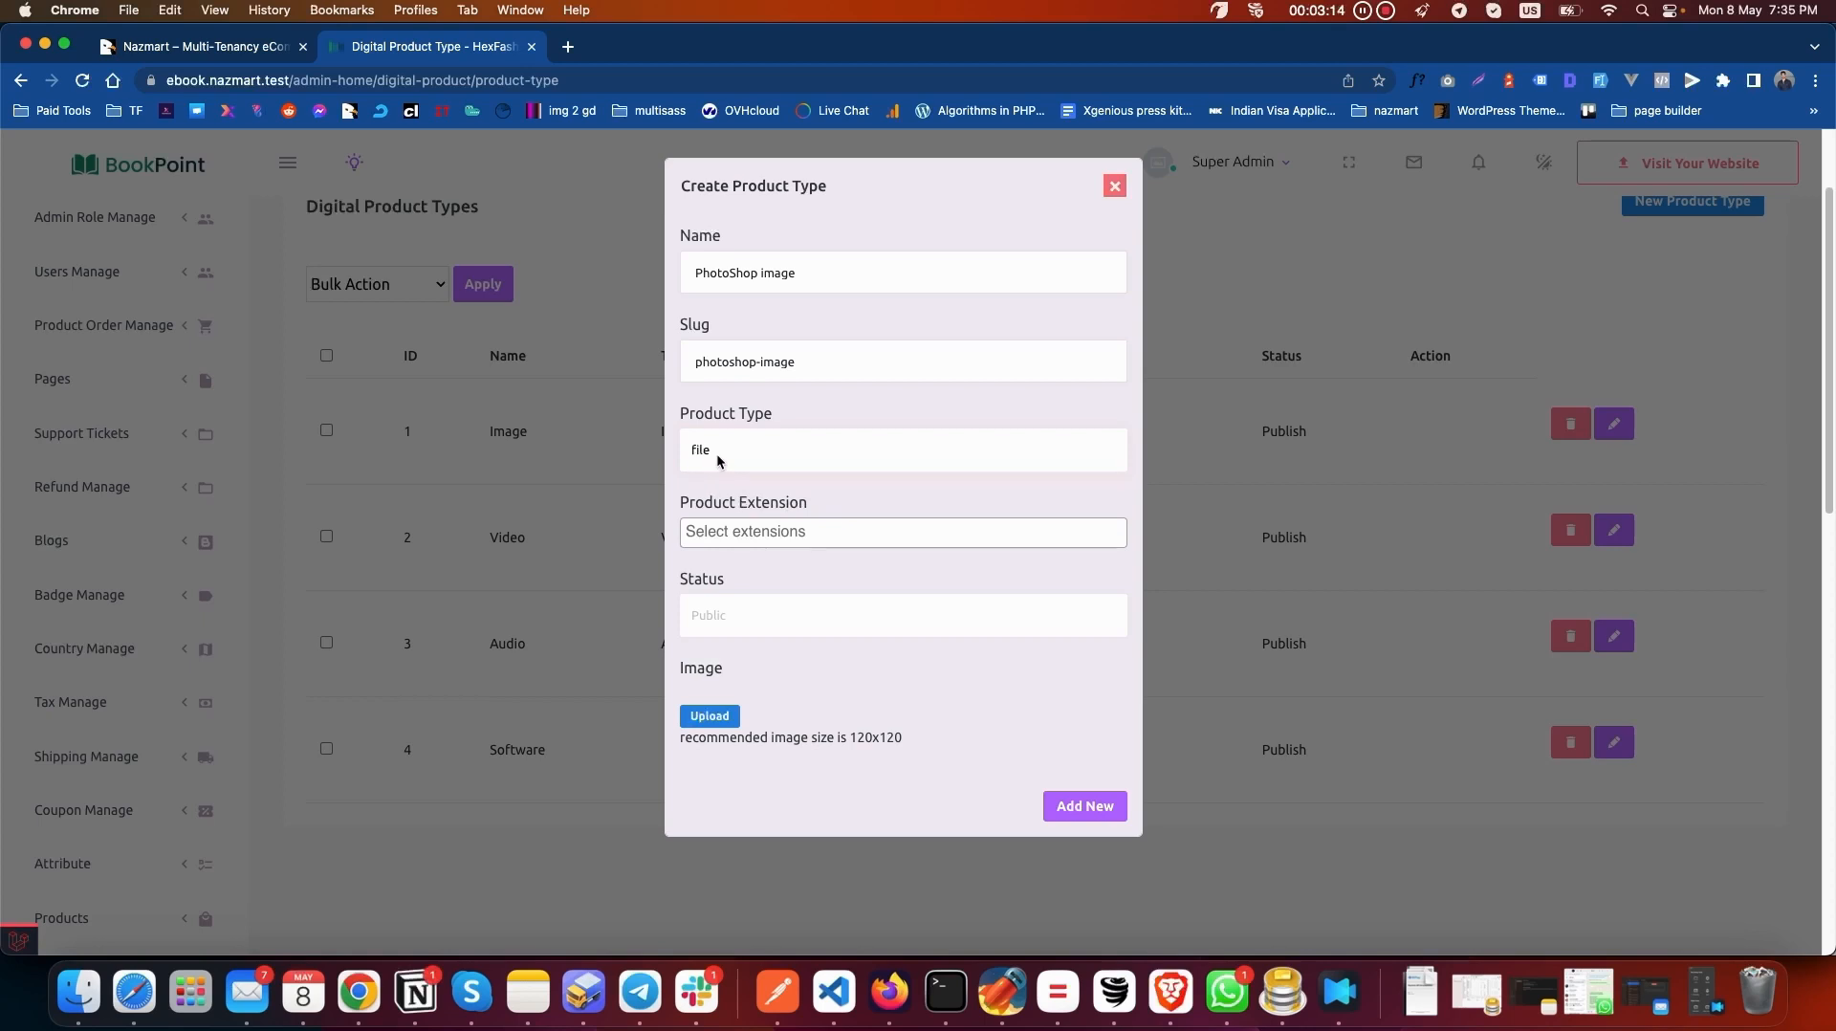
Look through the full list of product extensions available for the file type, without selecting any
{"action": "left_click", "coordinate": [734, 531]}
{"action": "scroll", "coordinate": [744, 643], "scroll_direction": "down", "scroll_amount": 3}
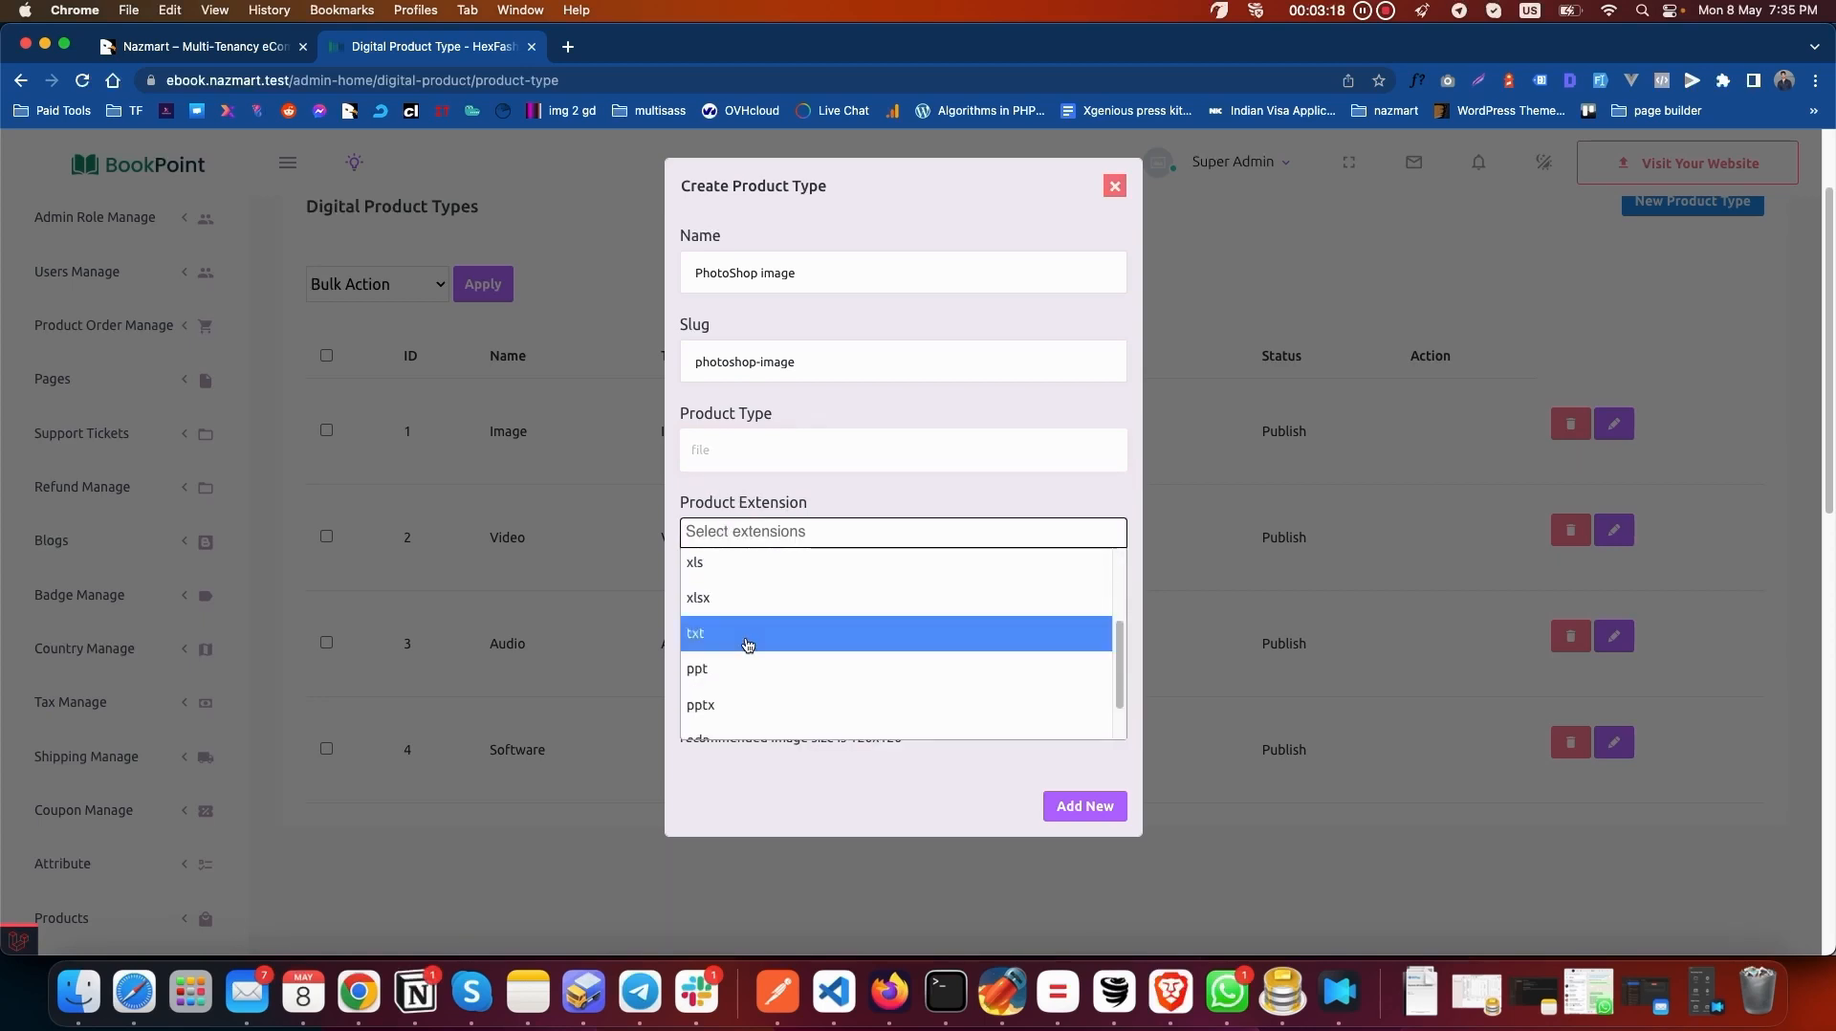
{"action": "scroll", "coordinate": [740, 661], "scroll_direction": "down", "scroll_amount": 1}
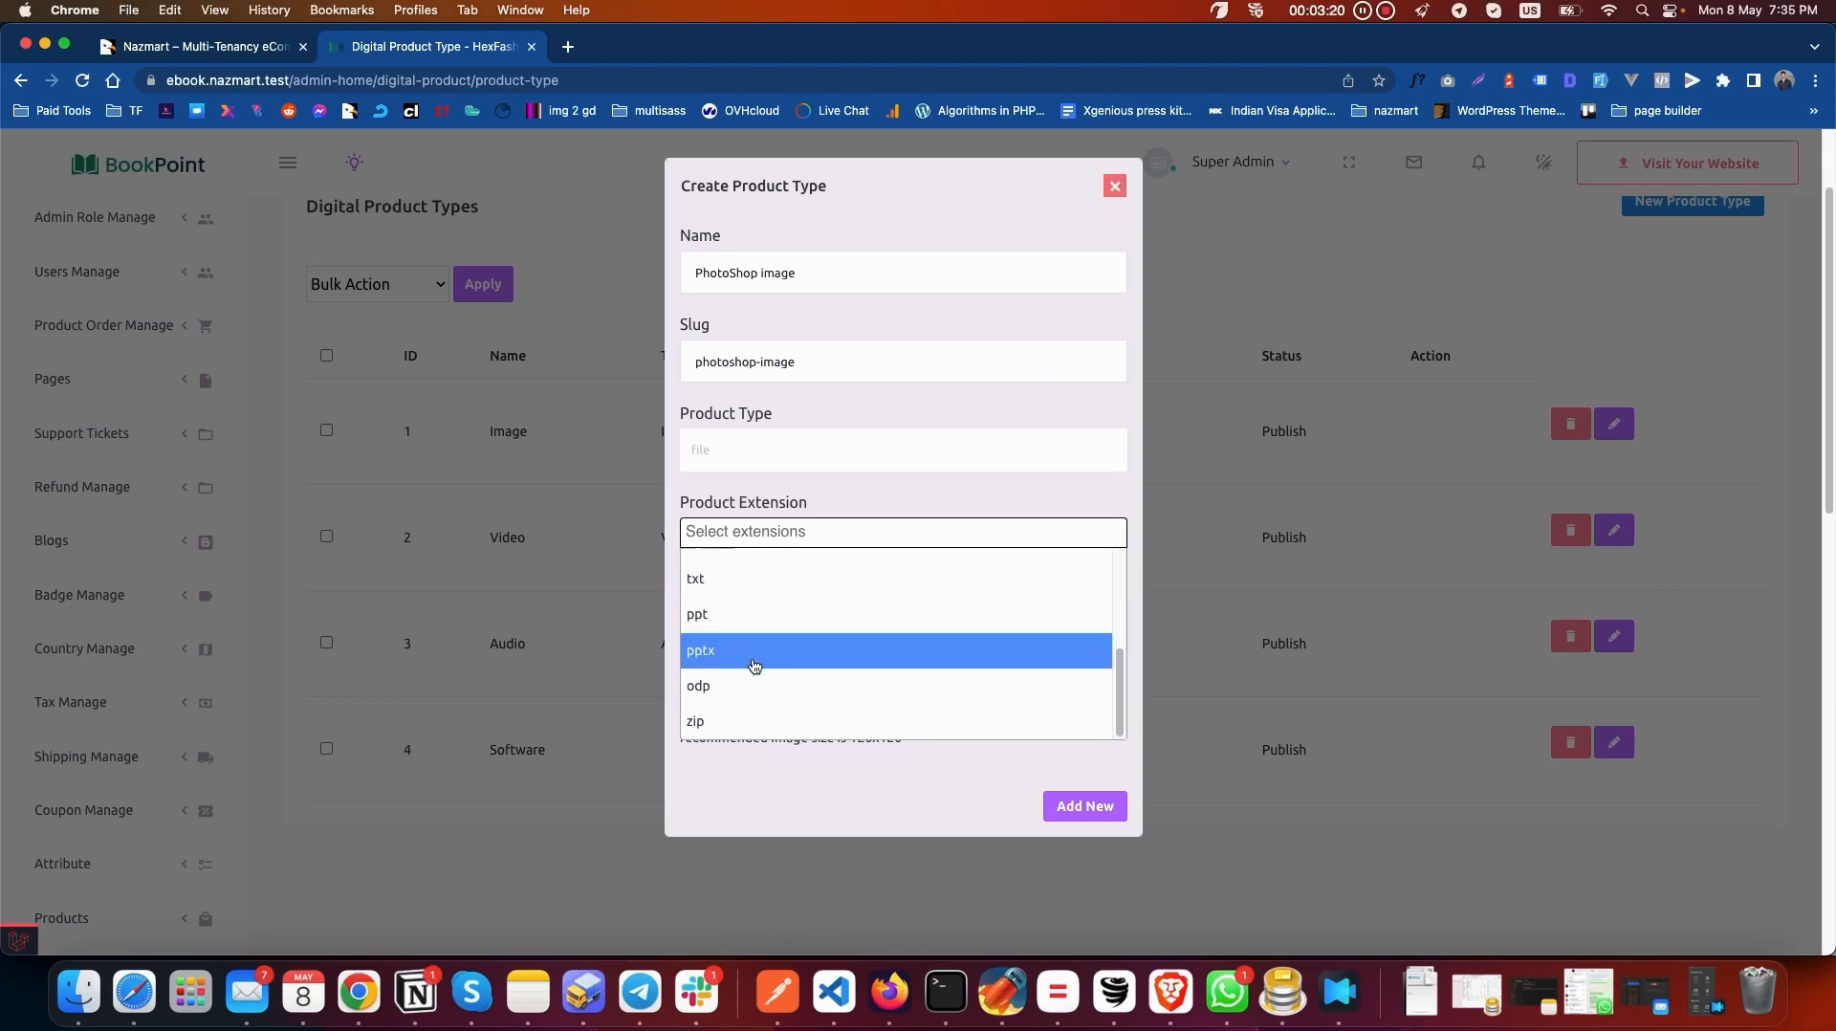
{"action": "scroll", "coordinate": [756, 674], "scroll_direction": "up", "scroll_amount": 3}
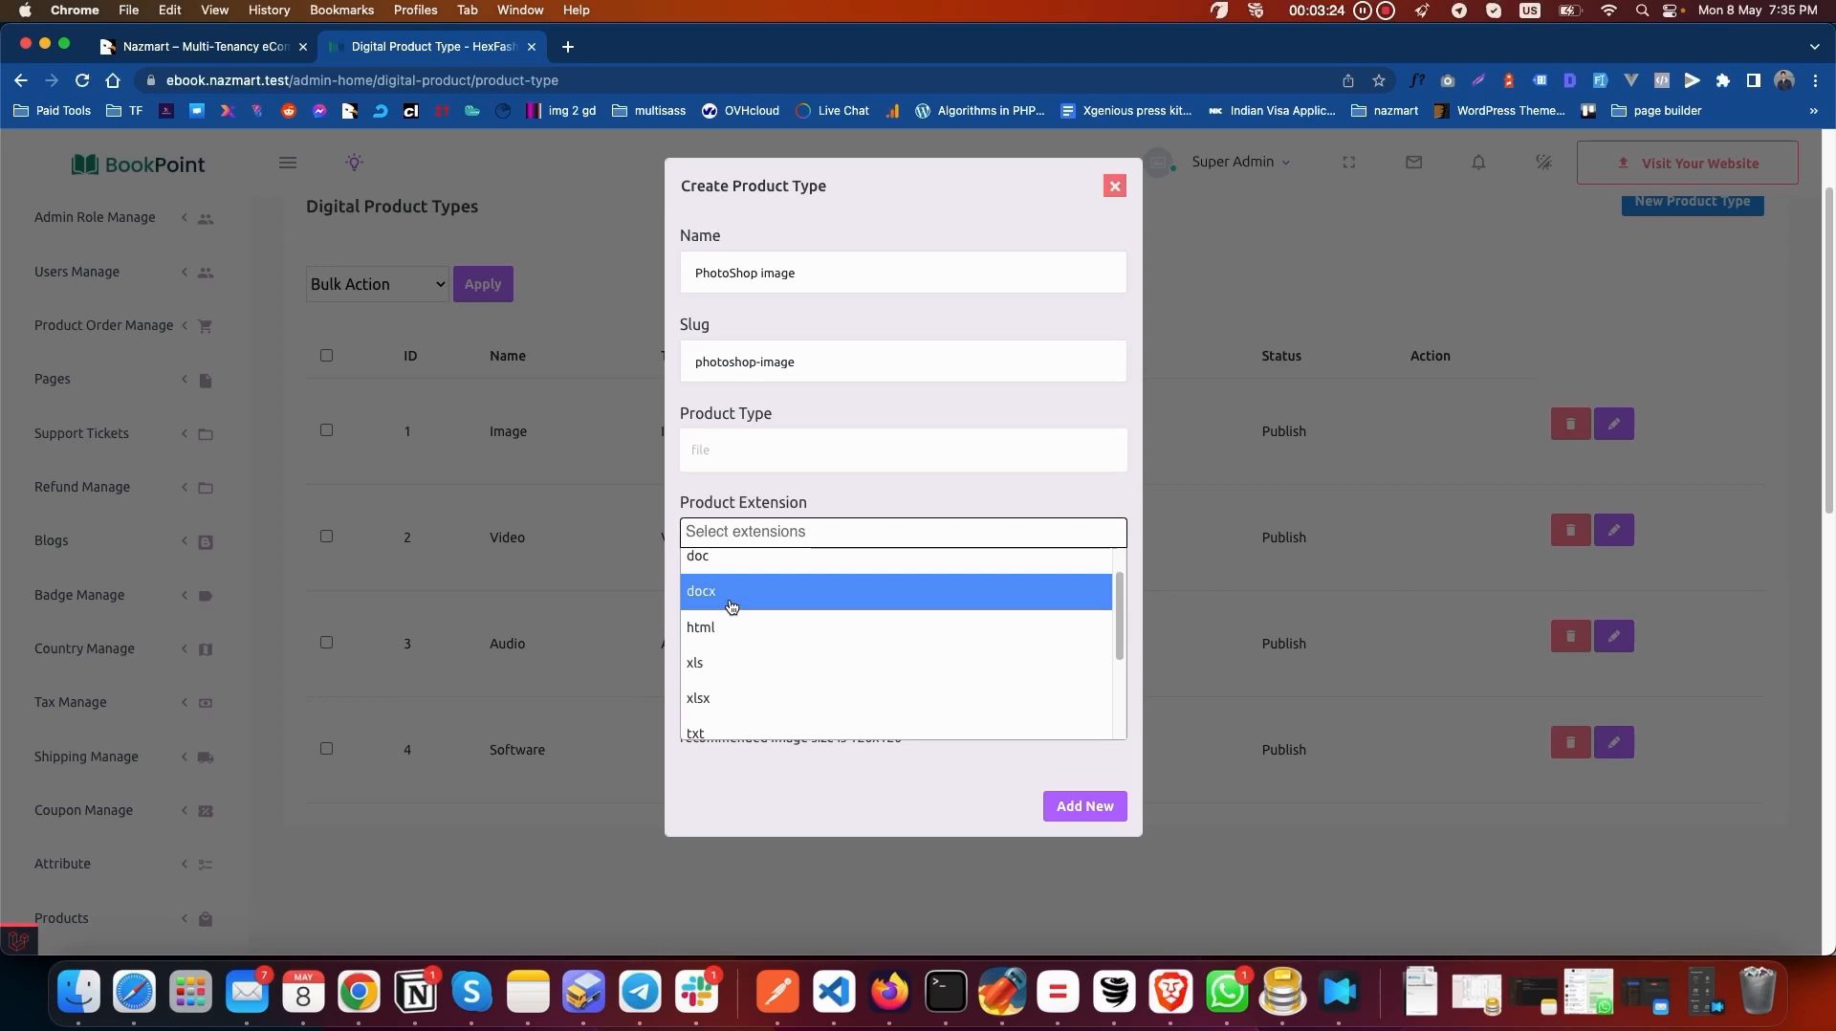
{"action": "left_click", "coordinate": [799, 493]}
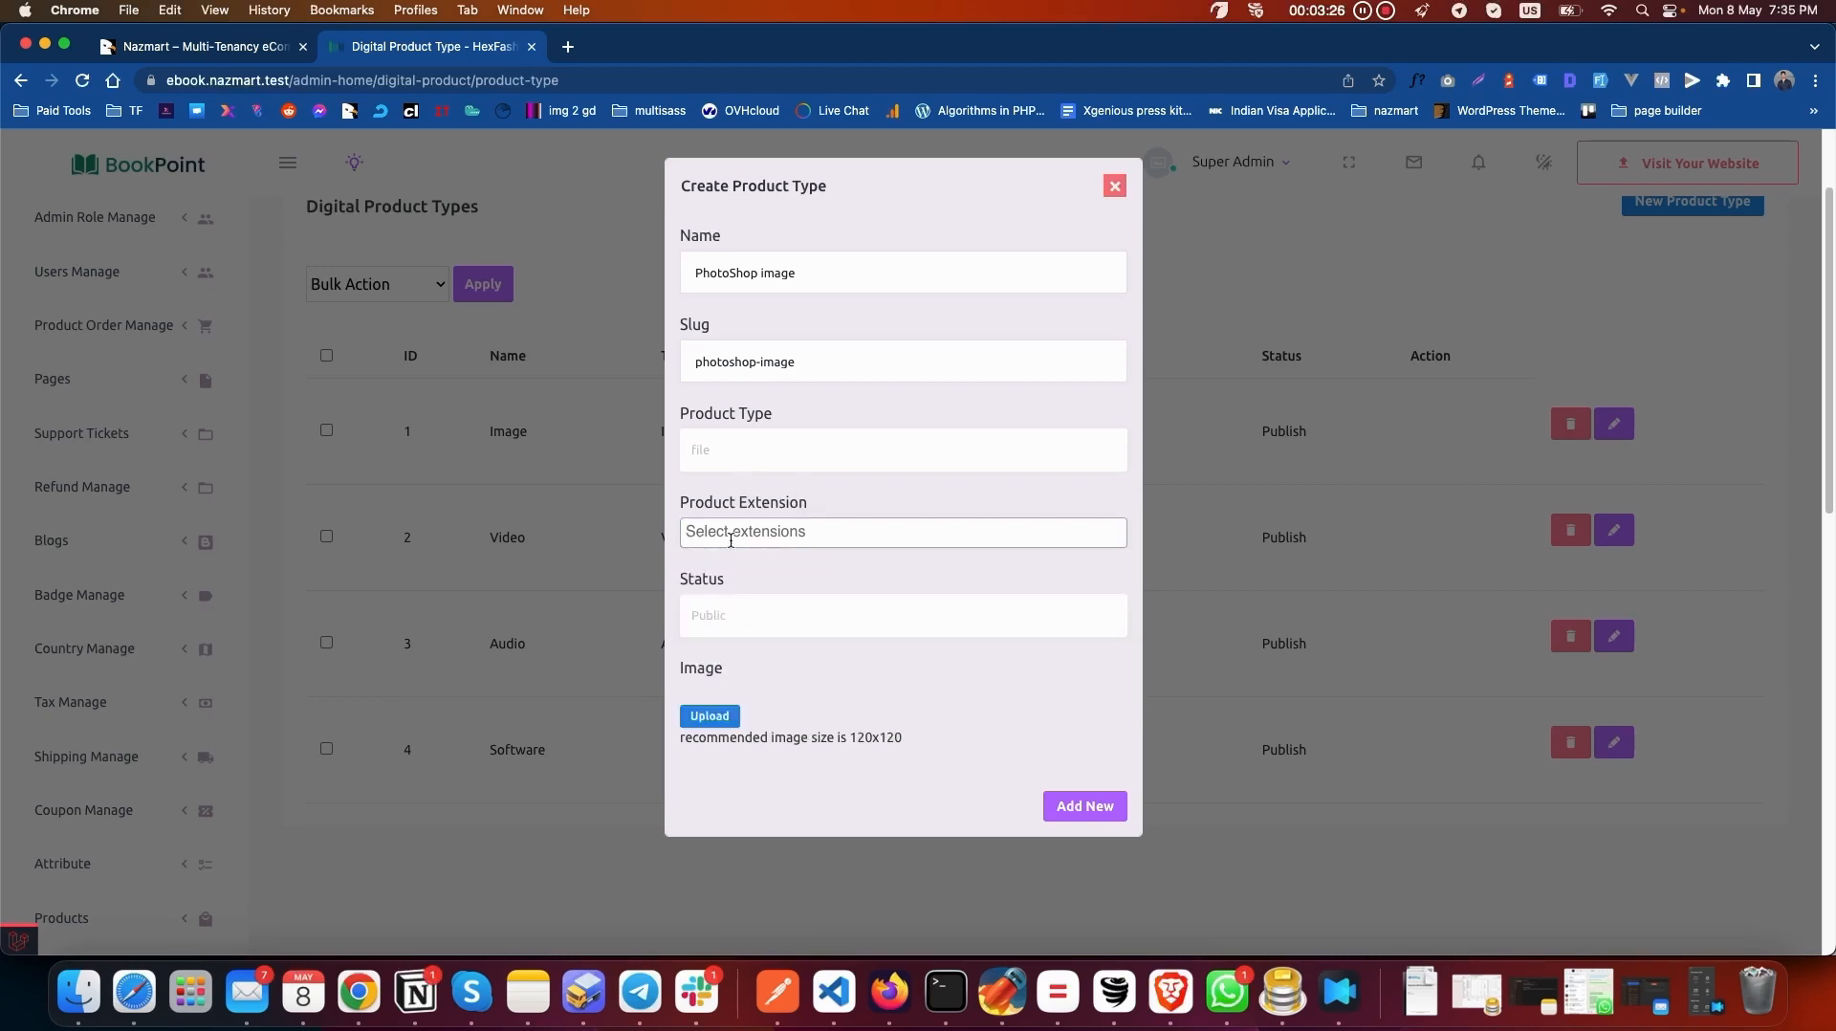
Clear the new product type's name and slug and close the creation form without adding the entry
{"action": "triple_click", "coordinate": [836, 364]}
{"action": "left_click_drag", "start_coordinate": [829, 275], "coordinate": [481, 271]}
{"action": "key", "text": "BackSpace"}
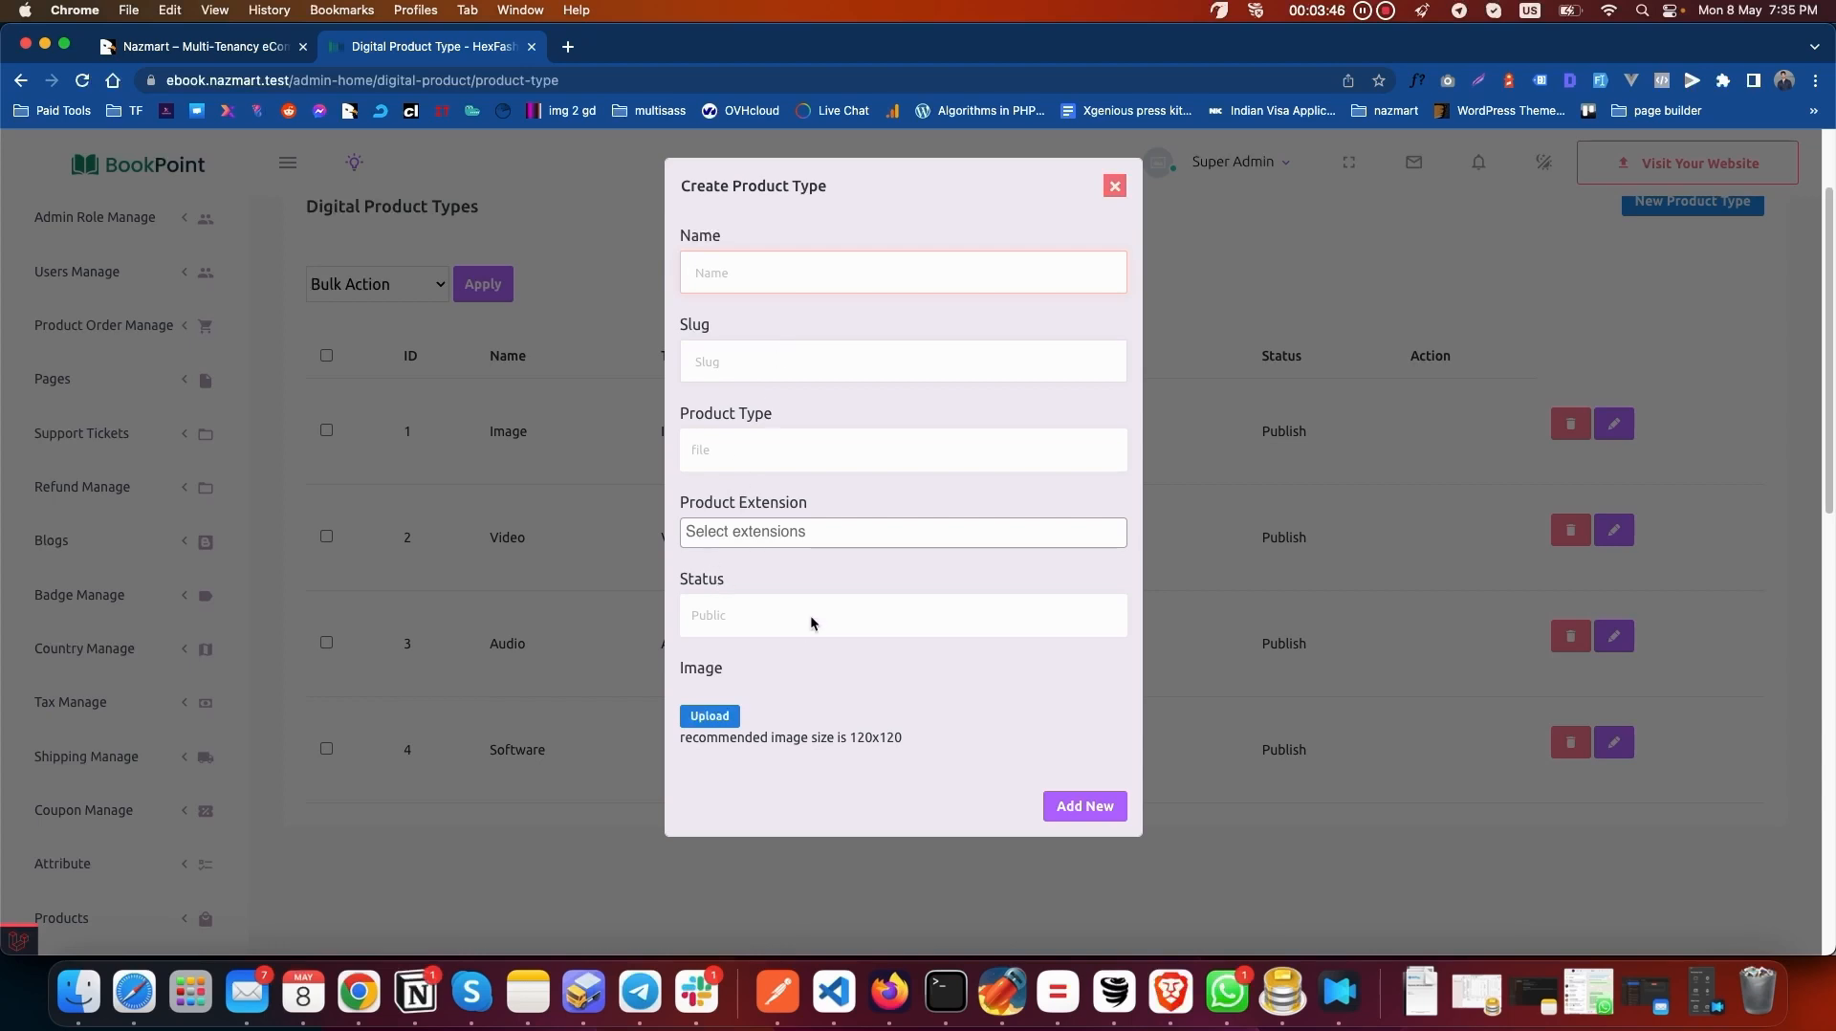
{"action": "left_click", "coordinate": [1112, 188]}
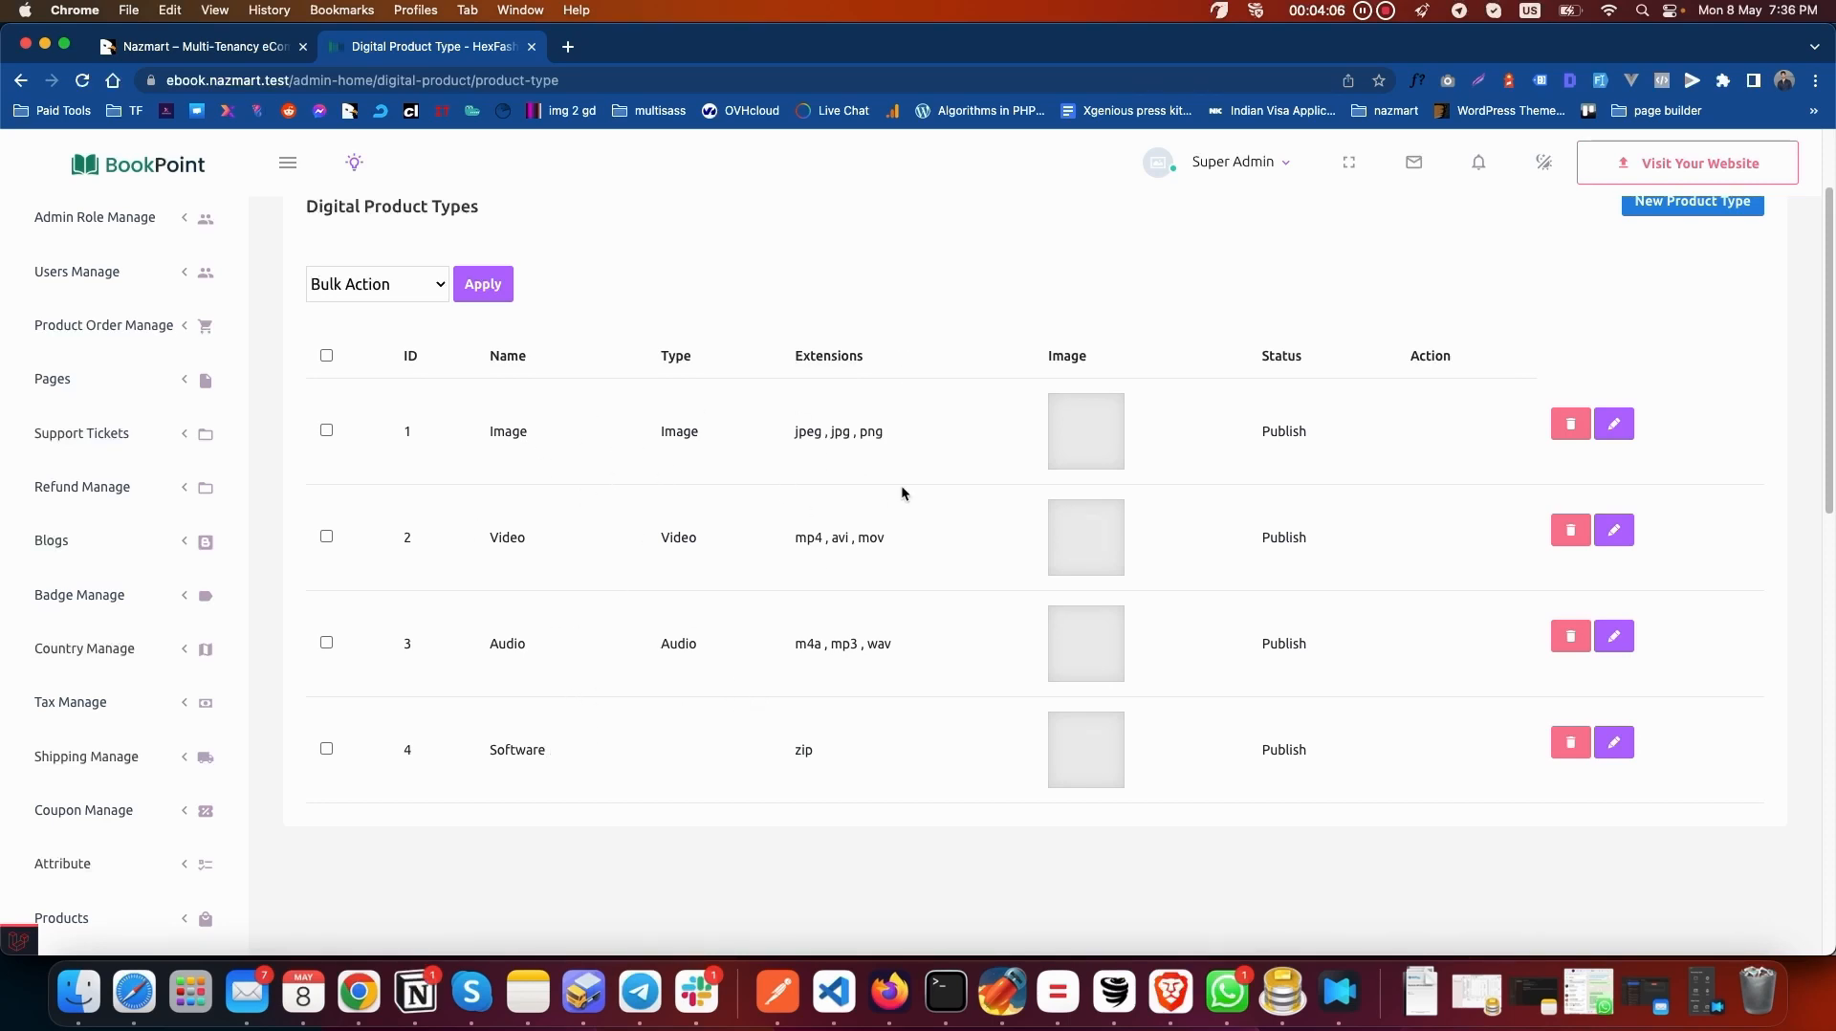
Open the existing Image product type for editing to view its settings, and close it without saving
{"action": "left_click", "coordinate": [1612, 427]}
{"action": "left_click", "coordinate": [1259, 523]}
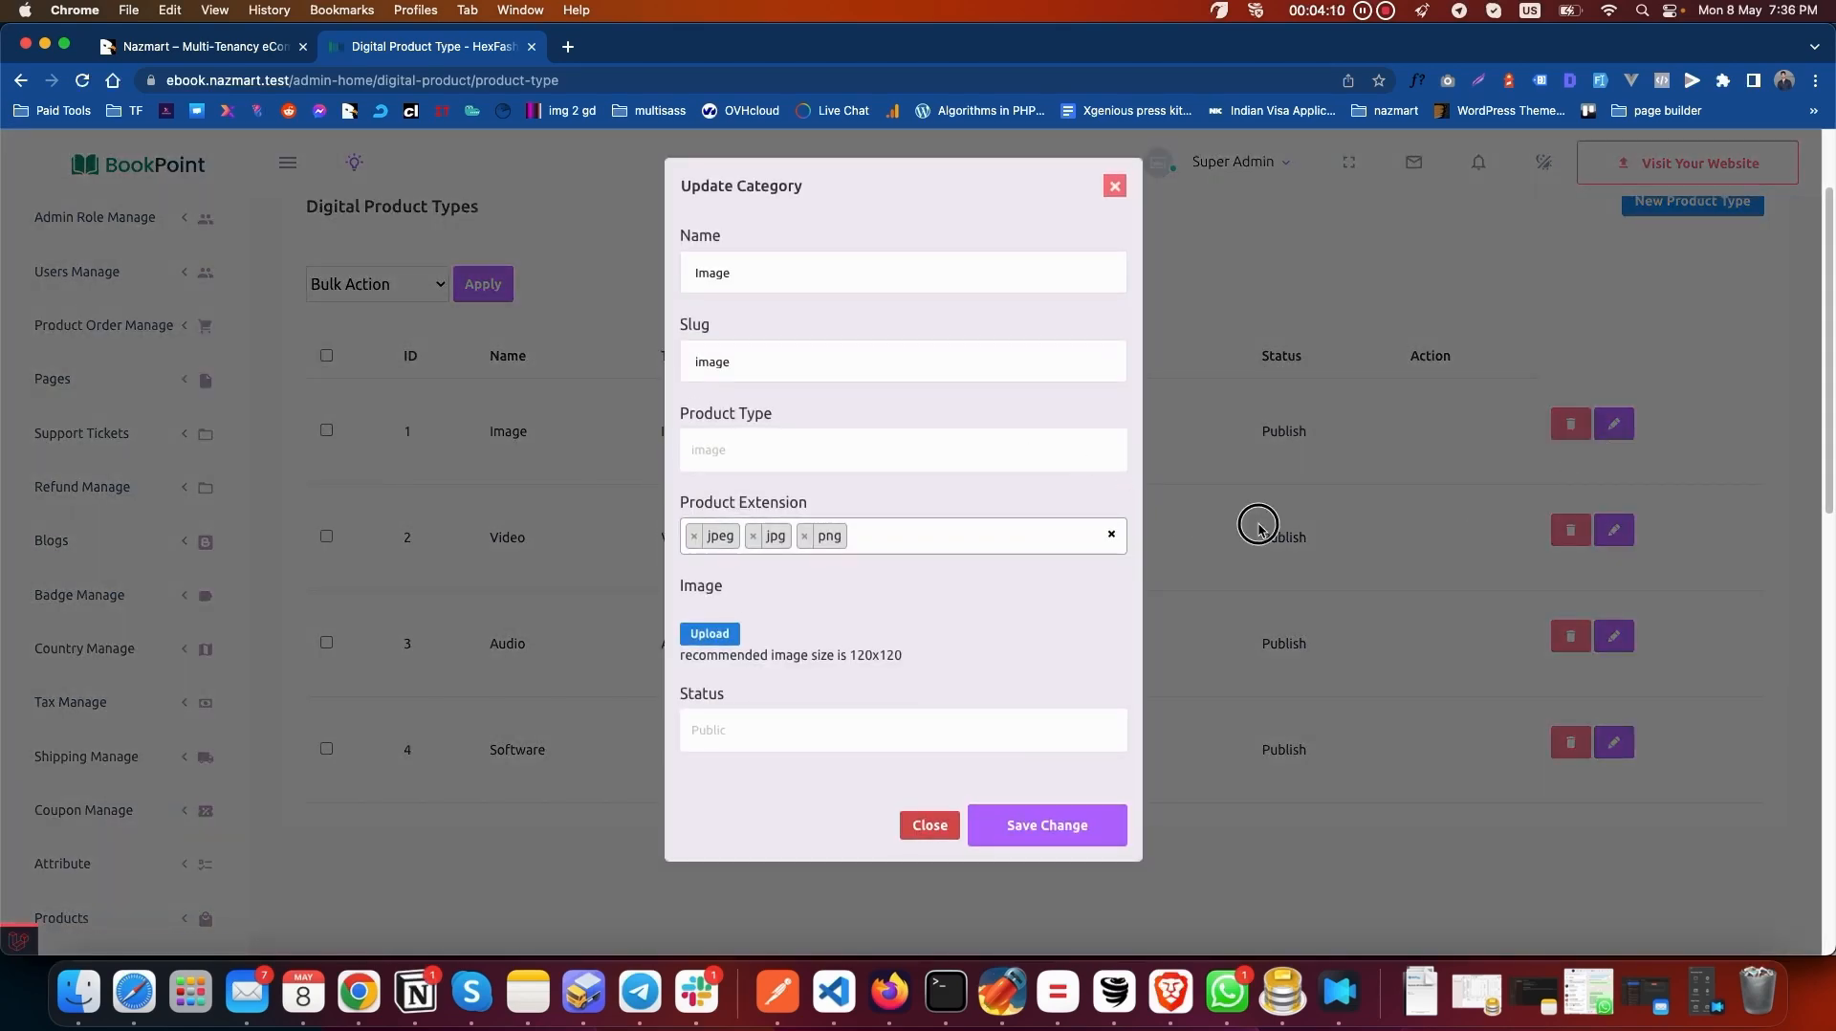
{"action": "scroll", "coordinate": [1029, 557], "scroll_direction": "up", "scroll_amount": 1}
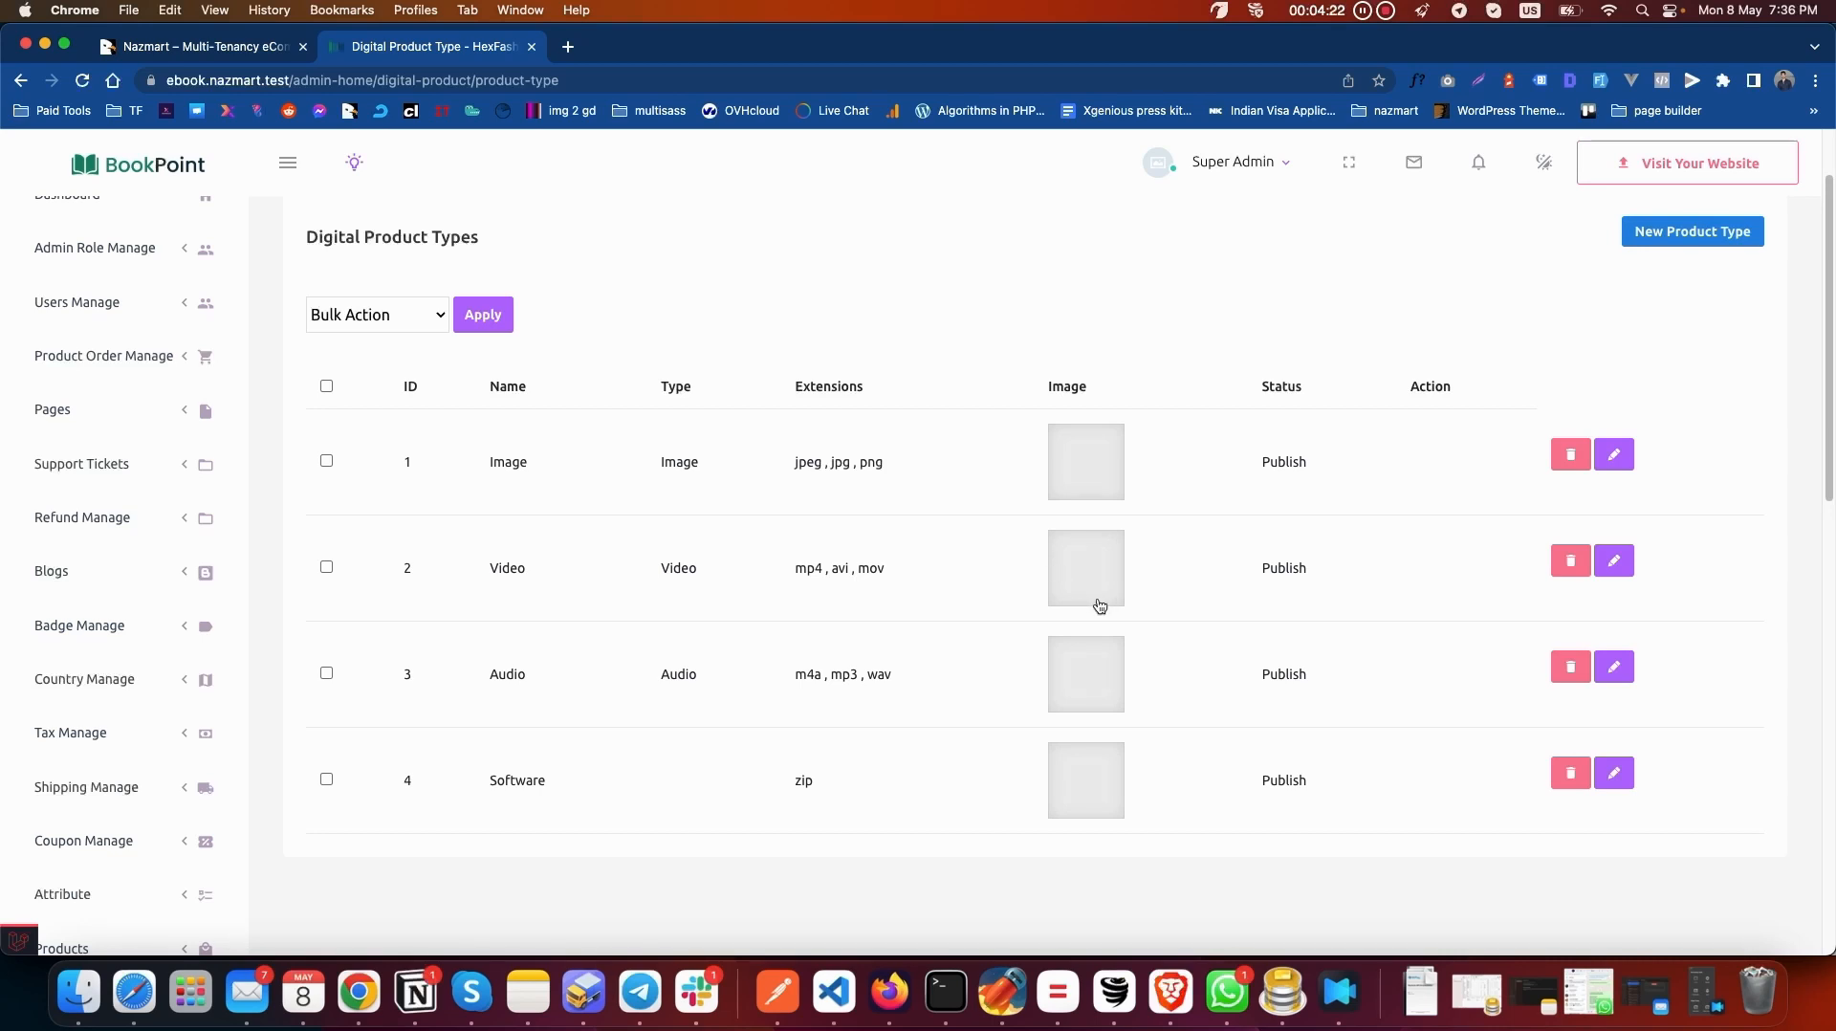
{"action": "left_click", "coordinate": [1387, 11]}
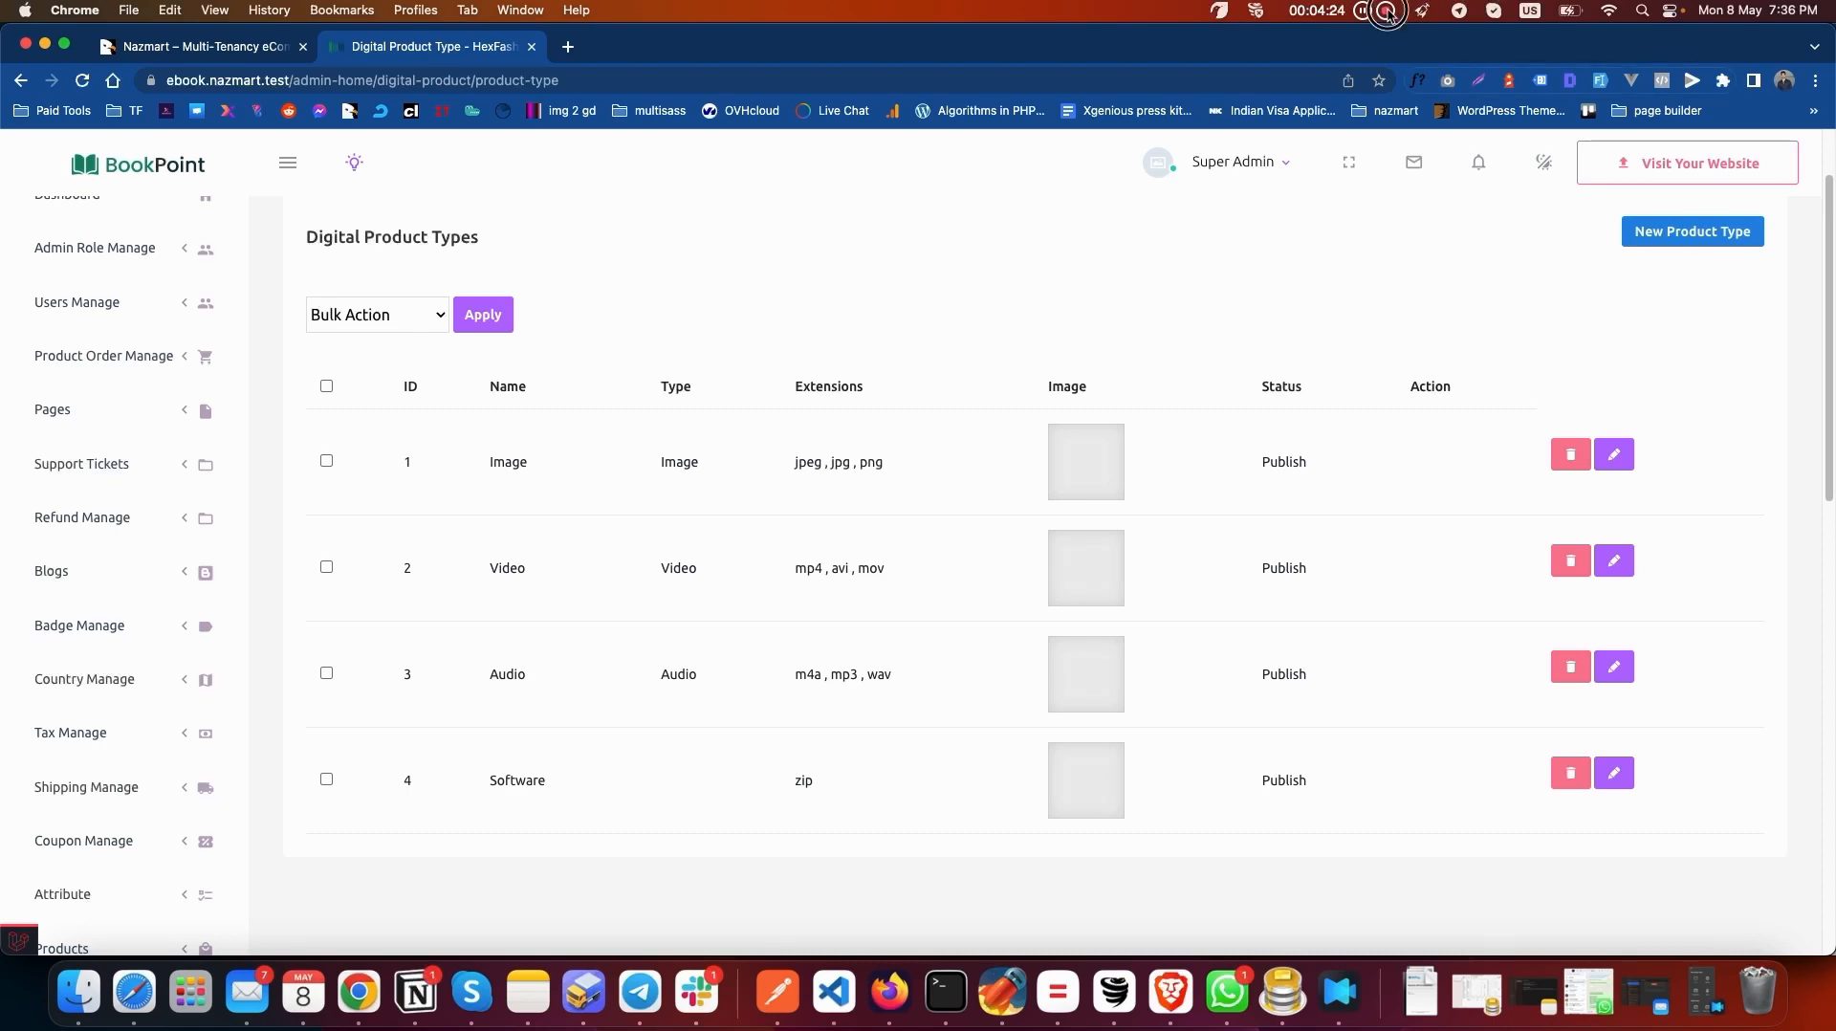